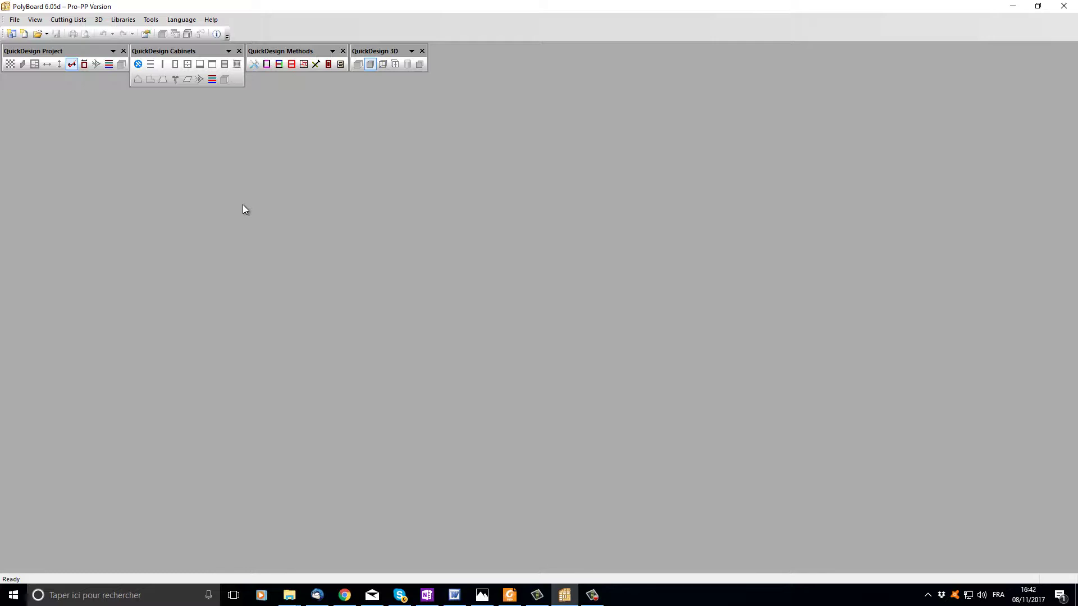
Step: Review the dimensioned room drawings and create a new project
key("alt+Tab")
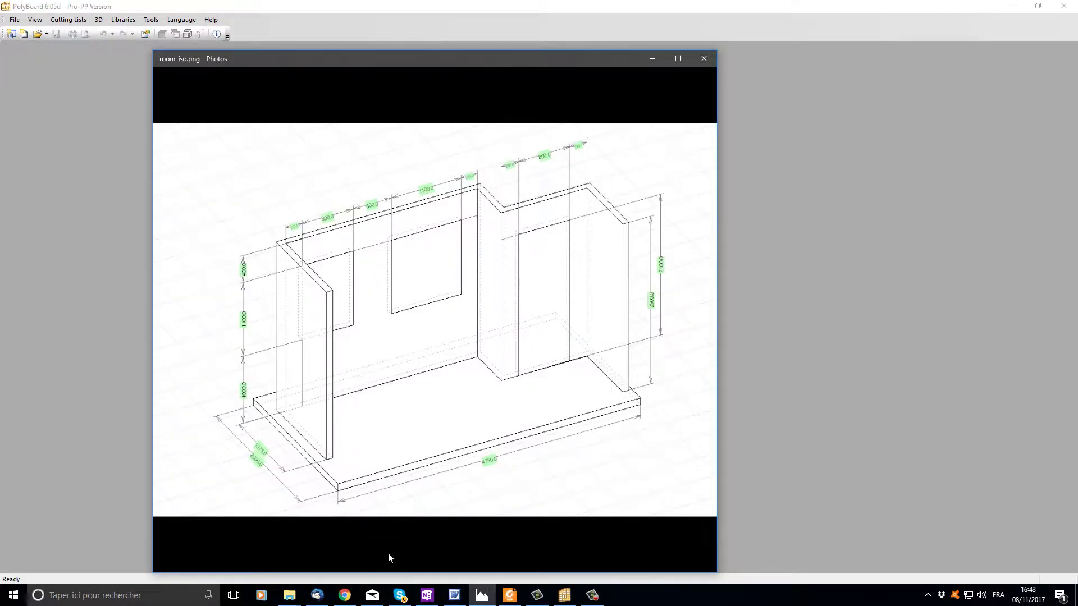
left_click(484, 553)
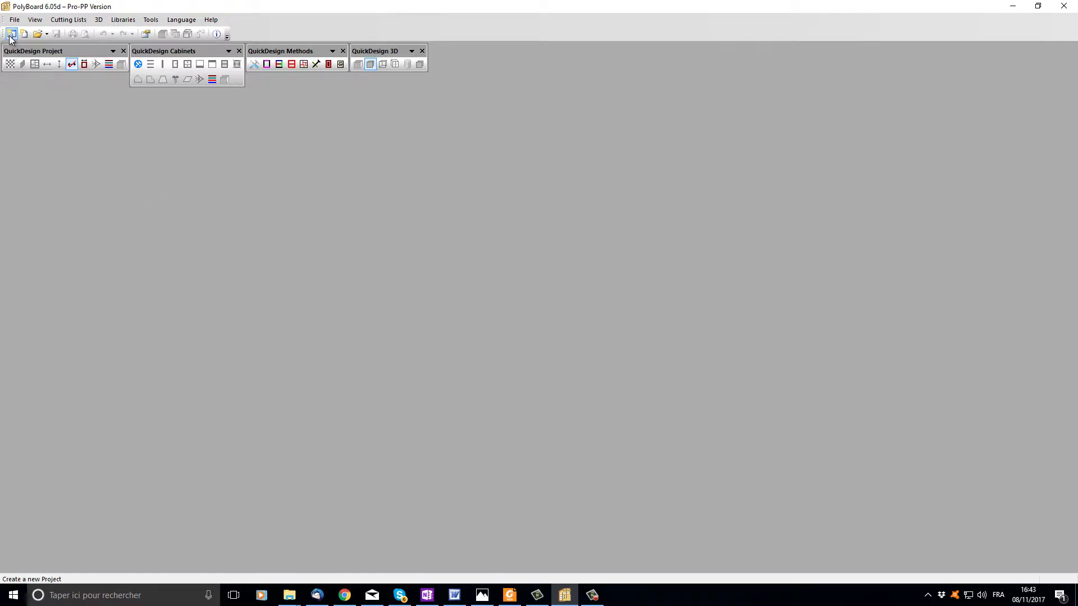
left_click(10, 35)
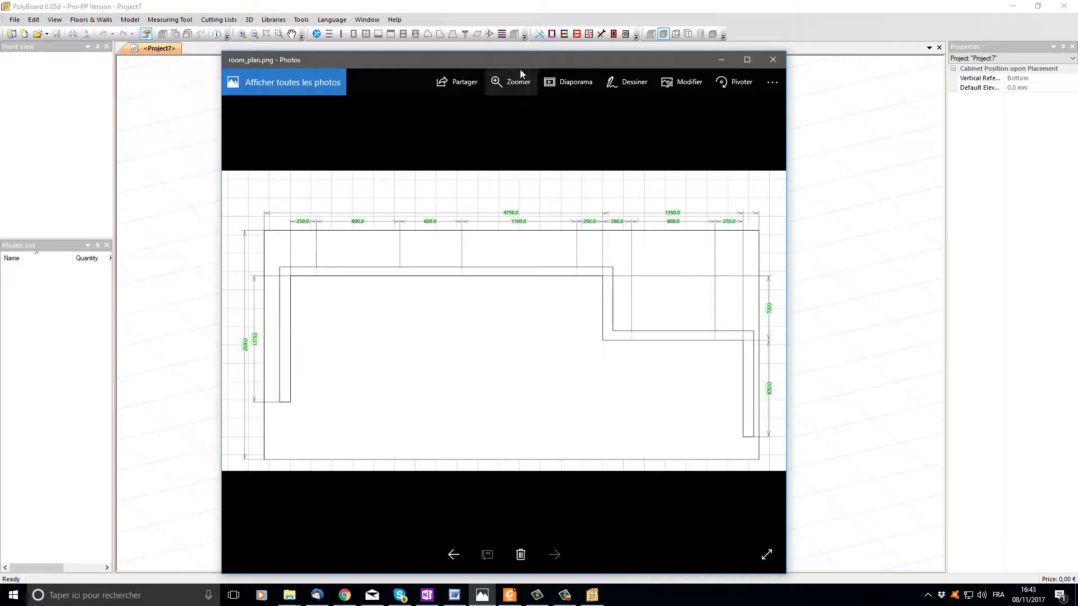
left_click(214, 123)
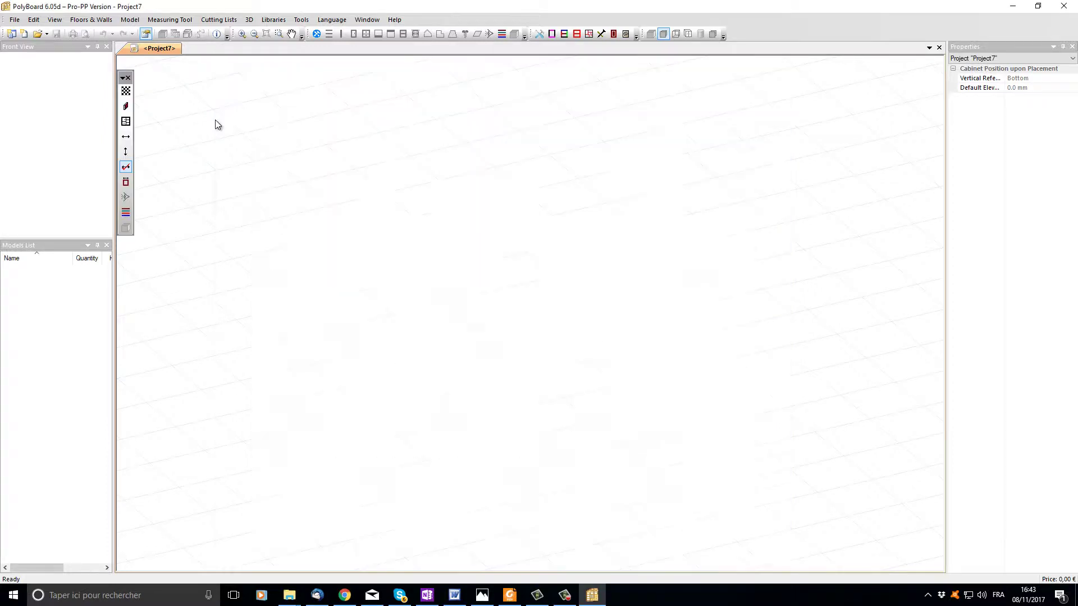
Step: Add a rectangular floor surface with a width of 4750 mm and a height of 2500 mm
left_click(126, 91)
left_click_drag(498, 255, 527, 255)
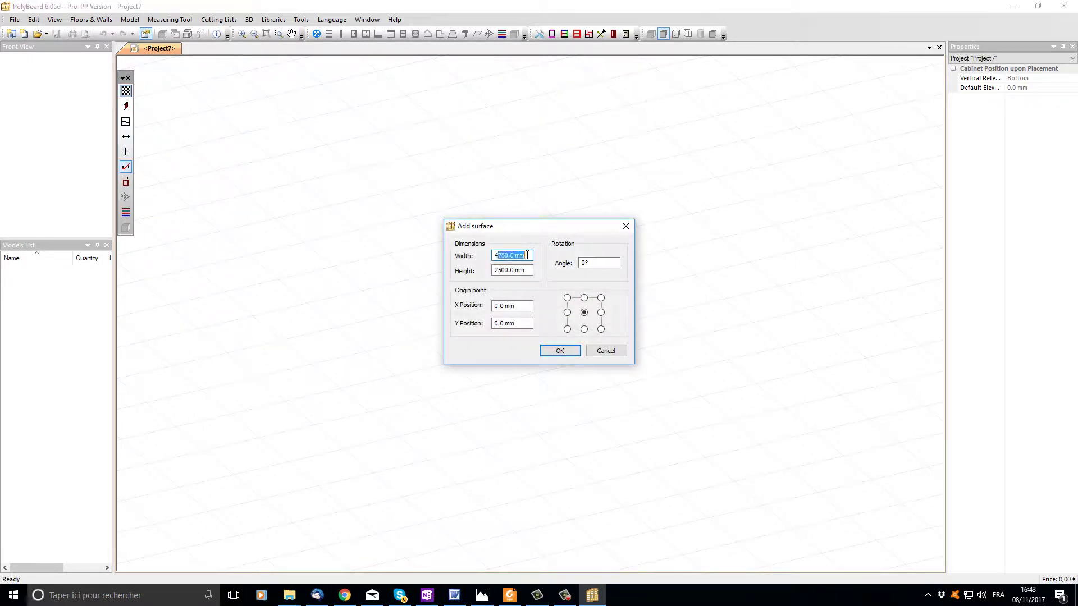
type("750")
left_click(562, 349)
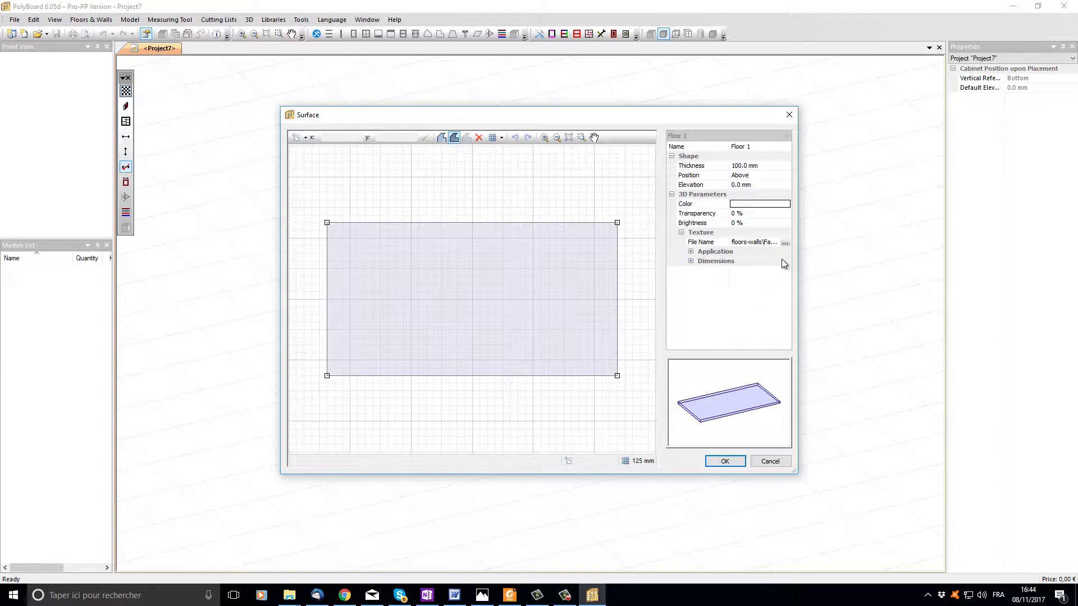
Step: Apply the slate 010.jpg texture from the floors-walls folder to the floor and accept the surface
left_click(785, 243)
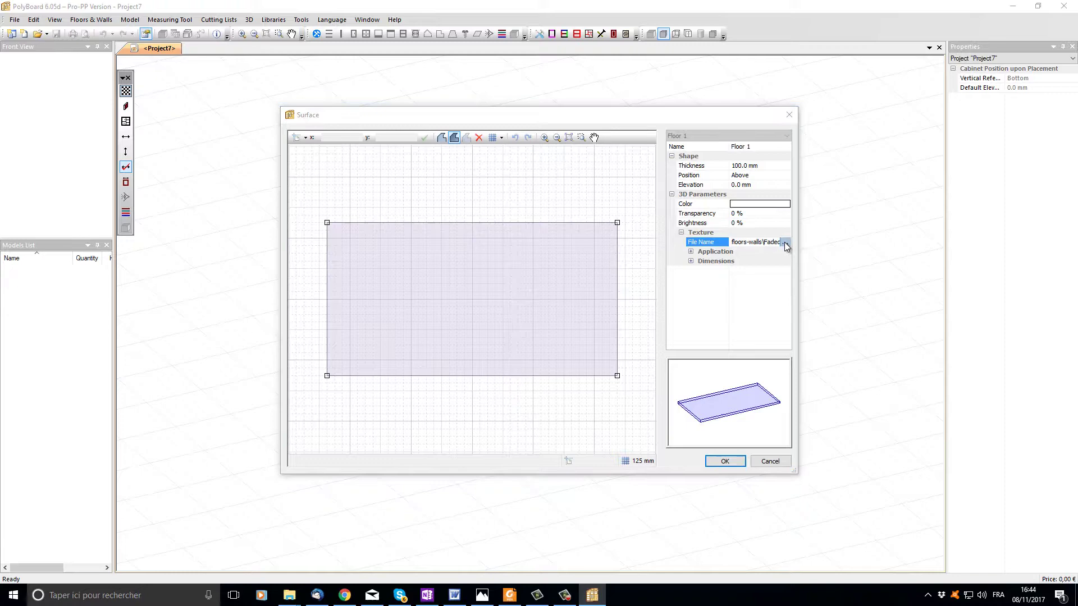
scroll(880, 336, "down", 1)
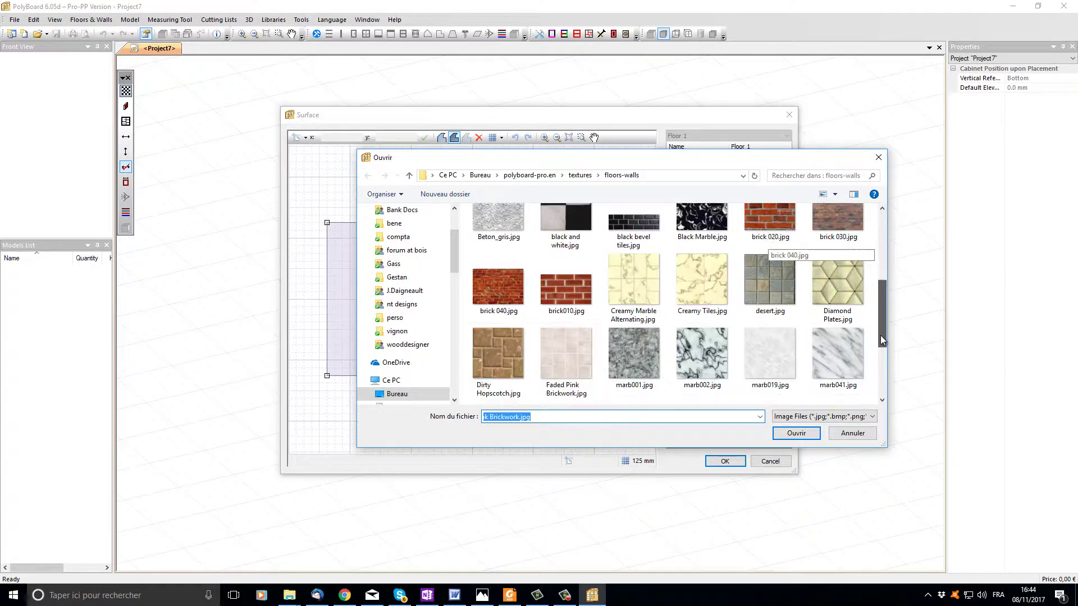
scroll(880, 335, "down", 3)
left_click(487, 361)
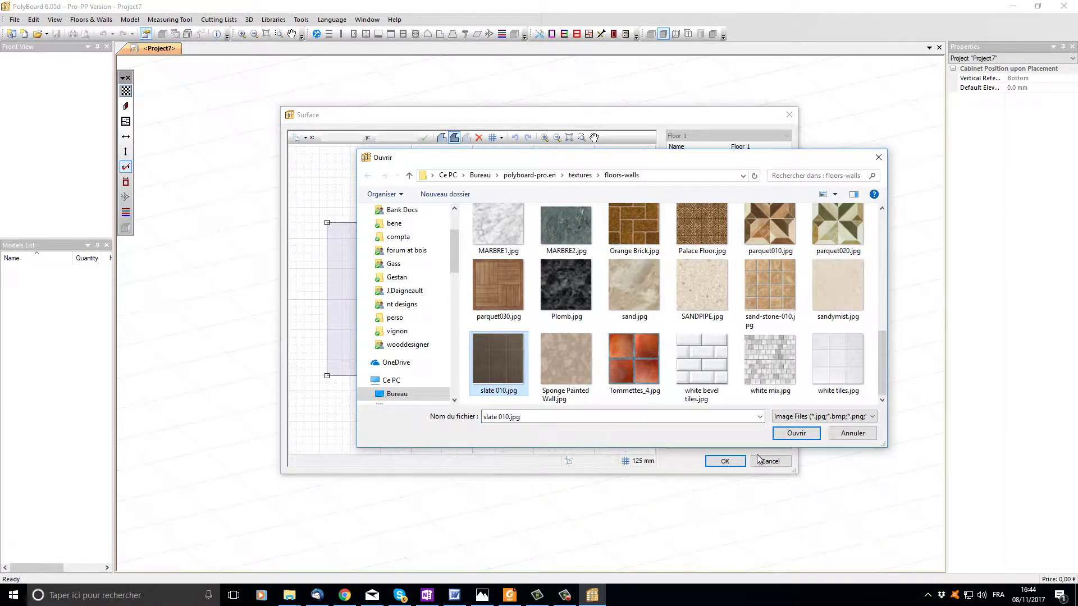
left_click(796, 433)
left_click(723, 461)
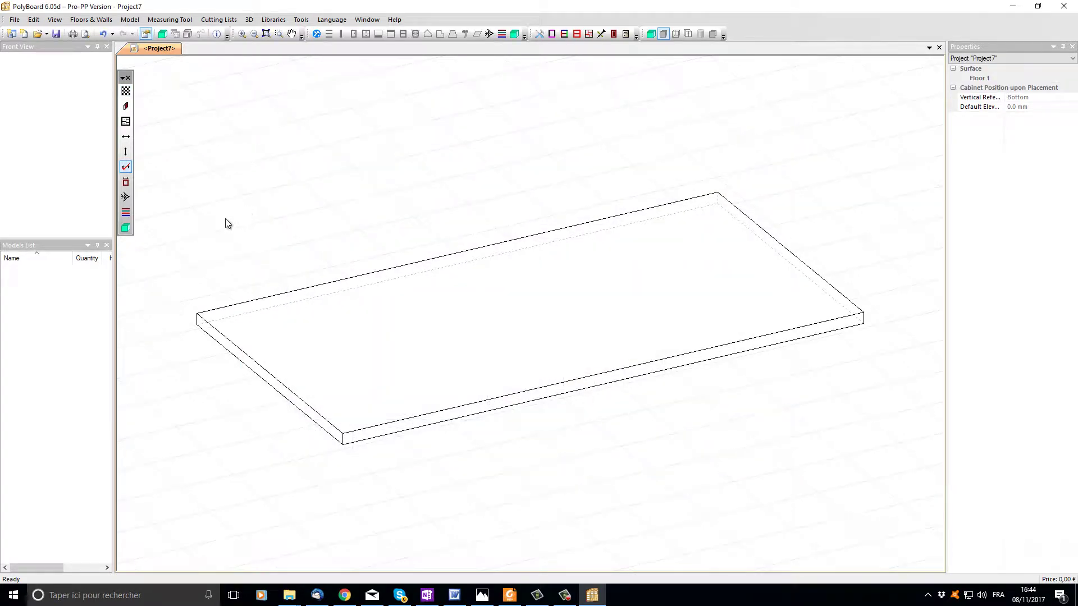
Step: Generate the 3D view of the textured floor and arrange it side by side with the project view
left_click(125, 228)
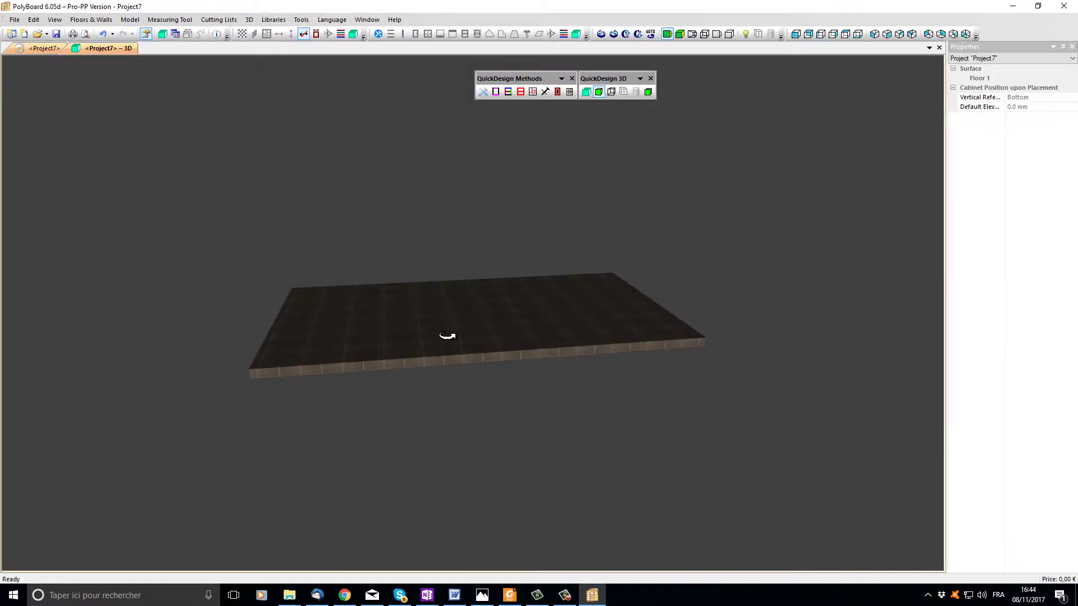
left_click_drag(446, 333, 531, 354)
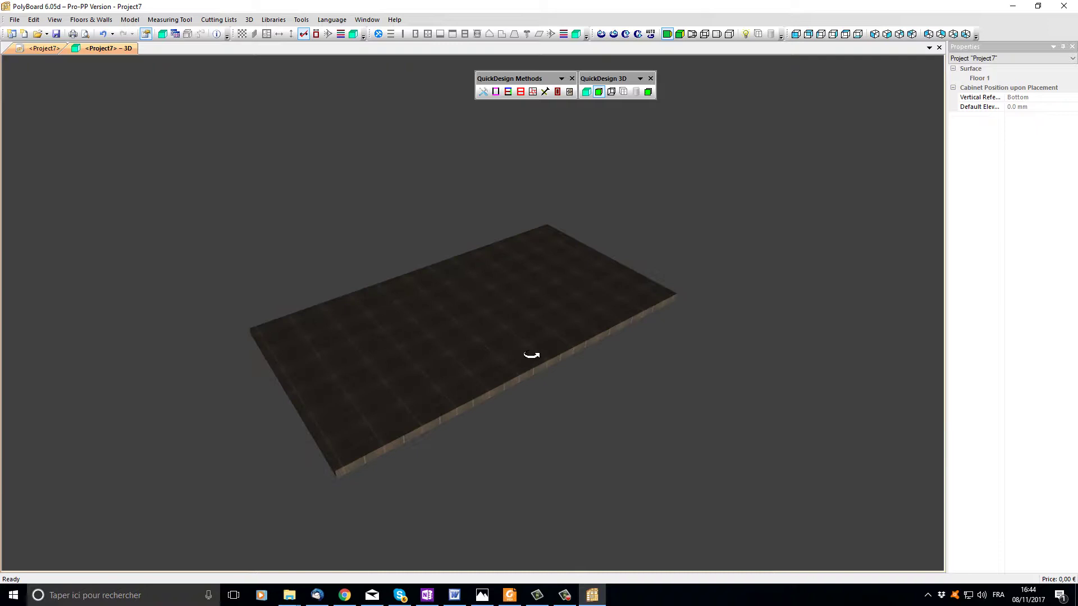
right_click(93, 51)
left_click(126, 97)
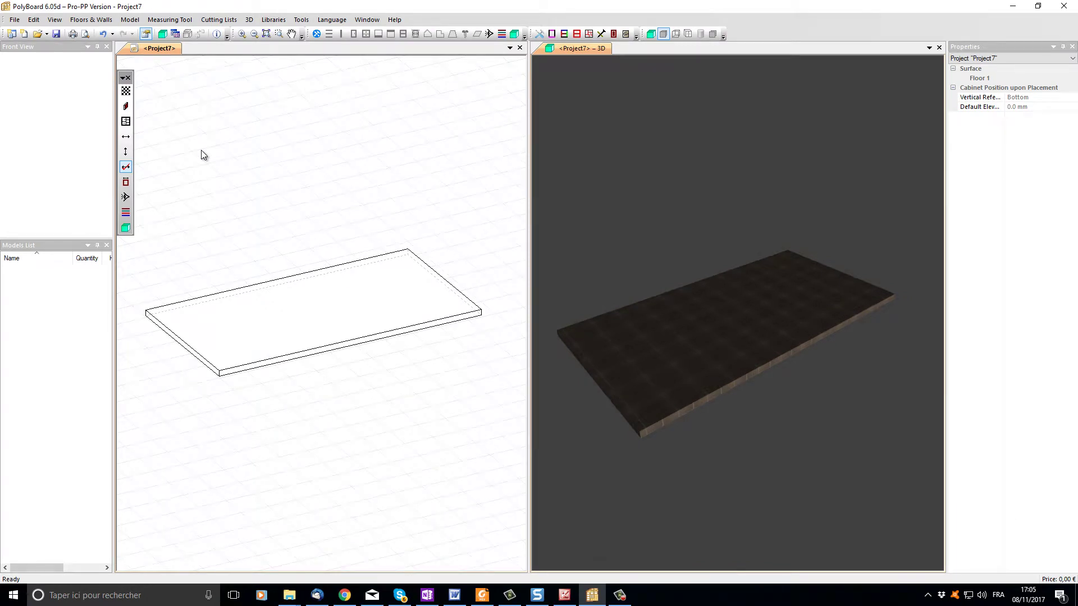
Step: Consult the room plan, start a new wall and give it the sandymist.jpg texture
key("alt+Tab")
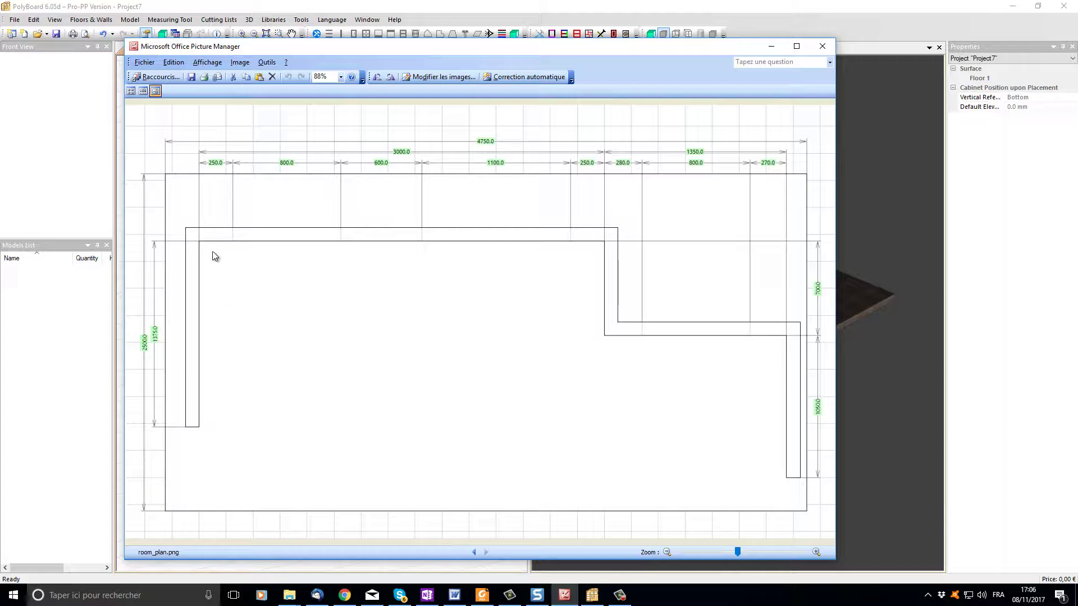
key("alt+Tab")
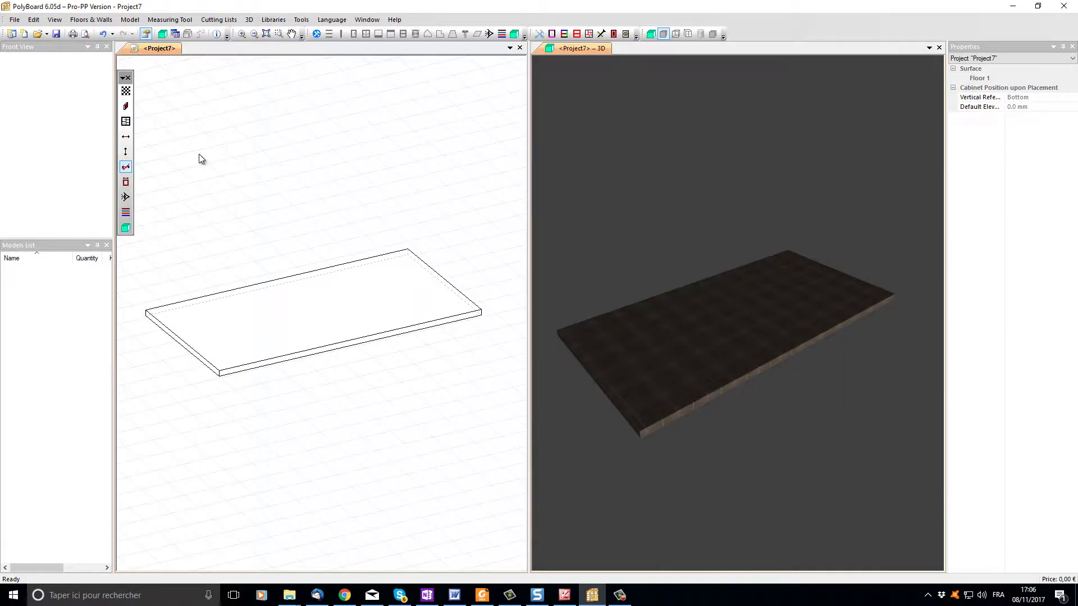
left_click(126, 107)
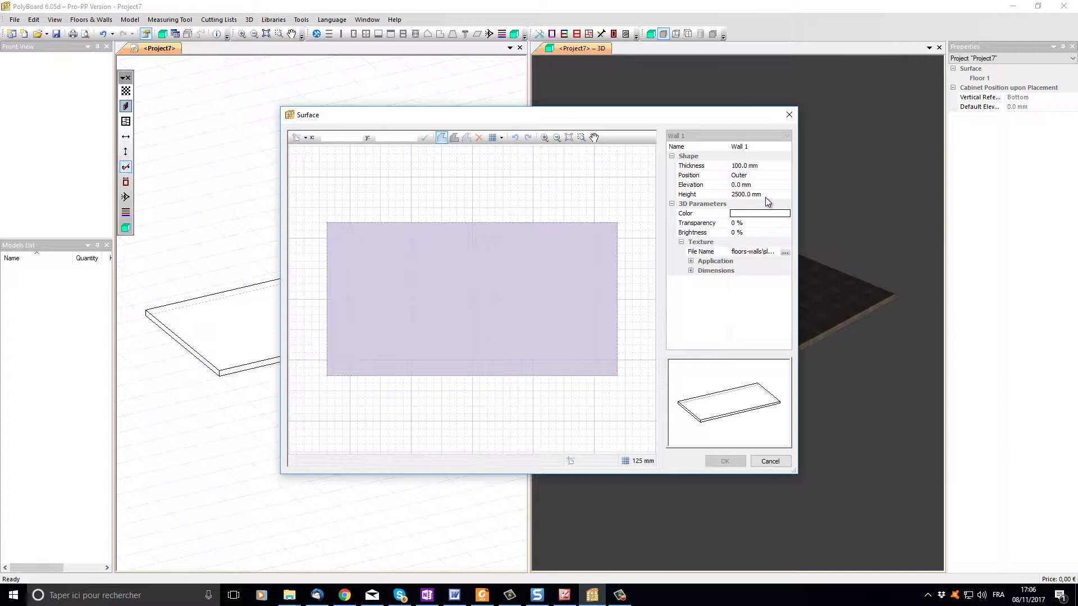
left_click(787, 251)
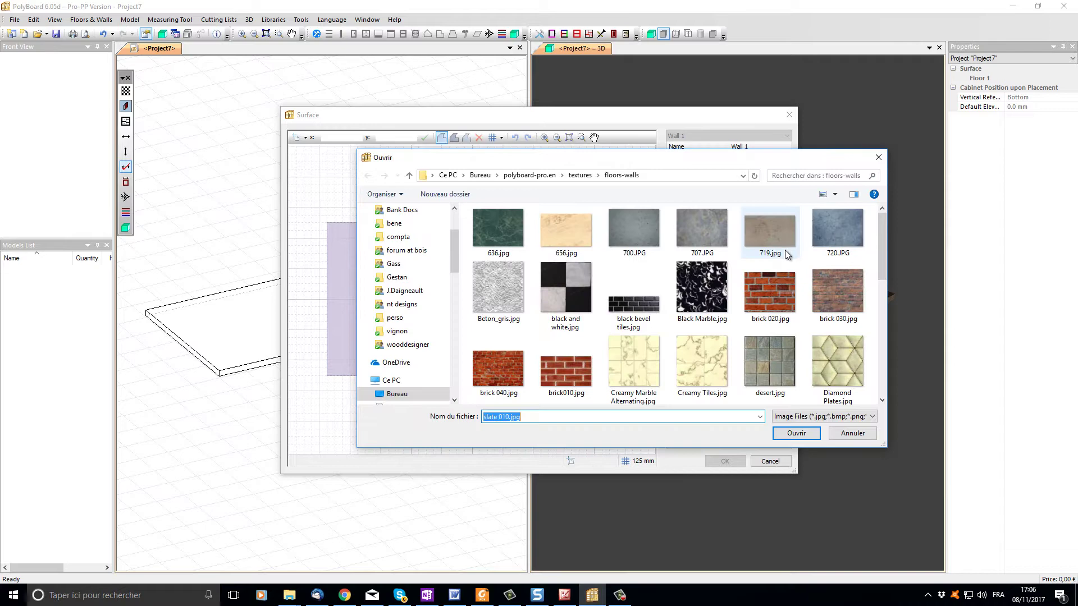
left_click_drag(880, 238, 884, 369)
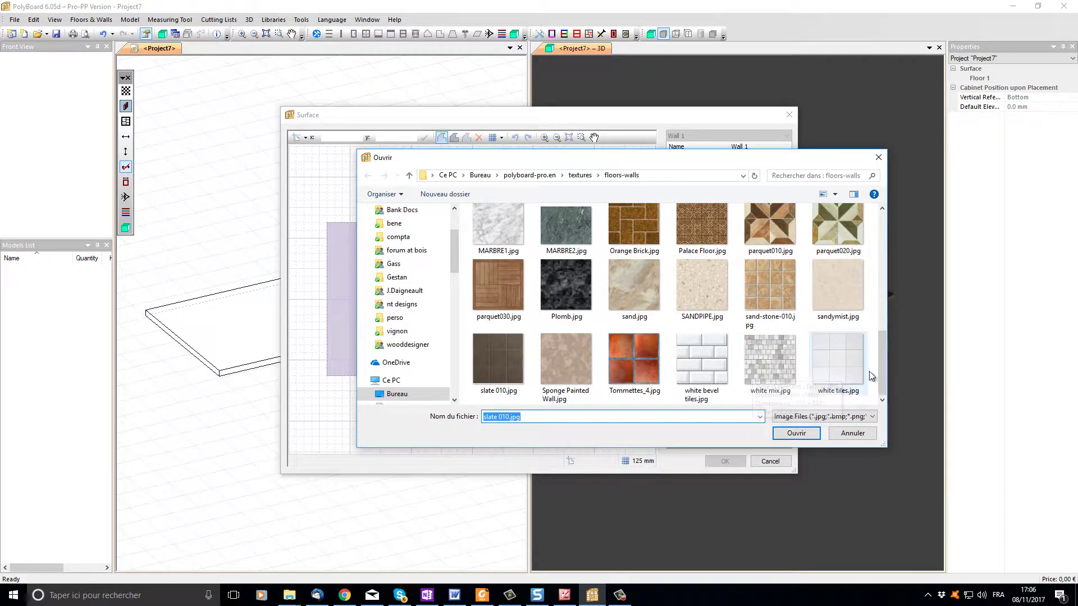
left_click(840, 293)
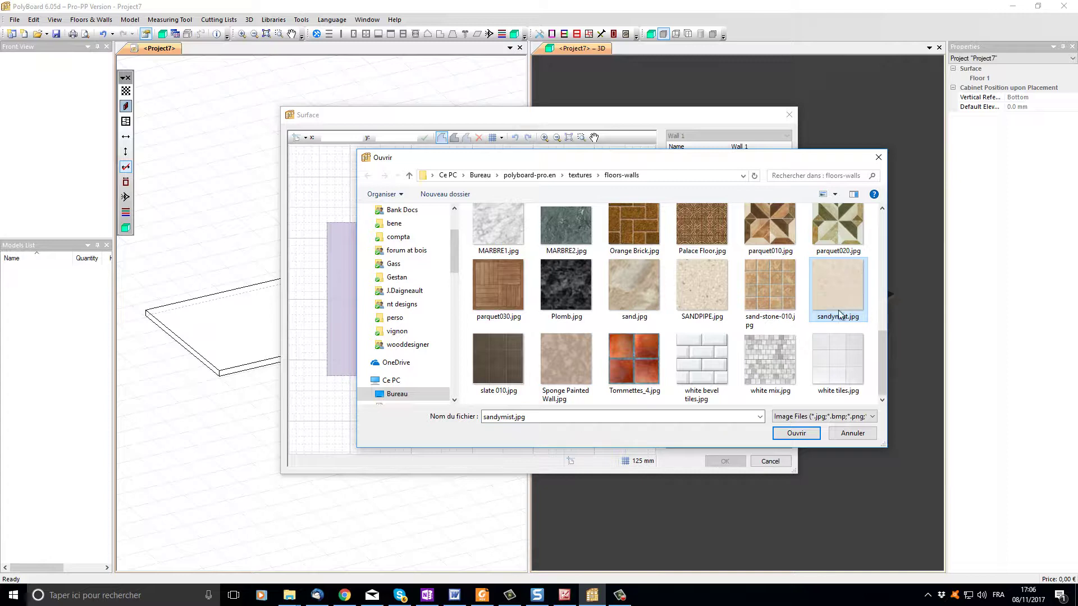
left_click(808, 433)
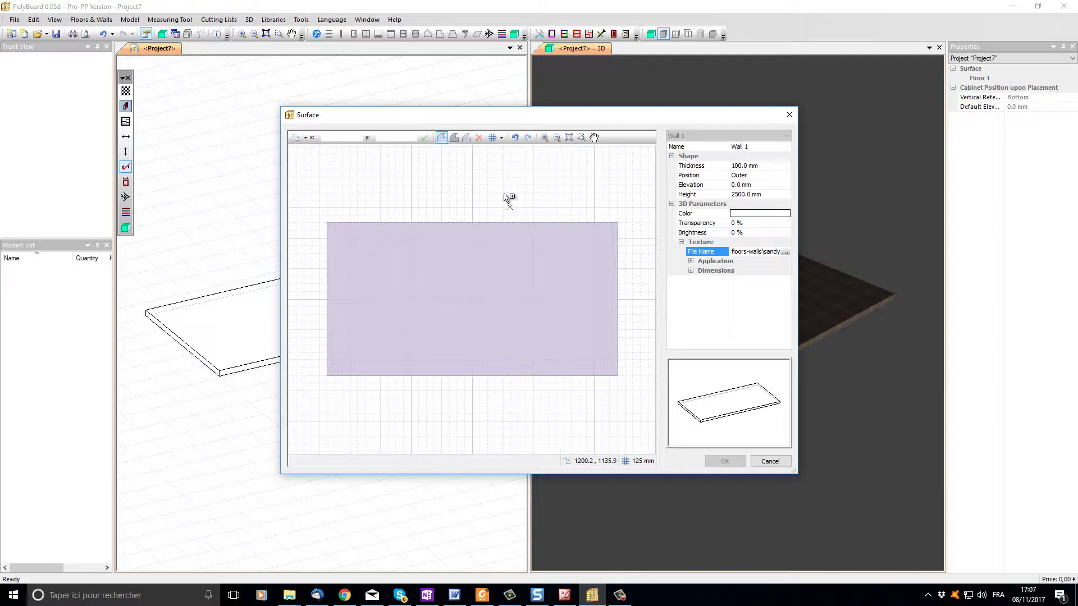
Step: Turn off grid alignment in the wall editor and set the grid spacing to High
left_click(501, 140)
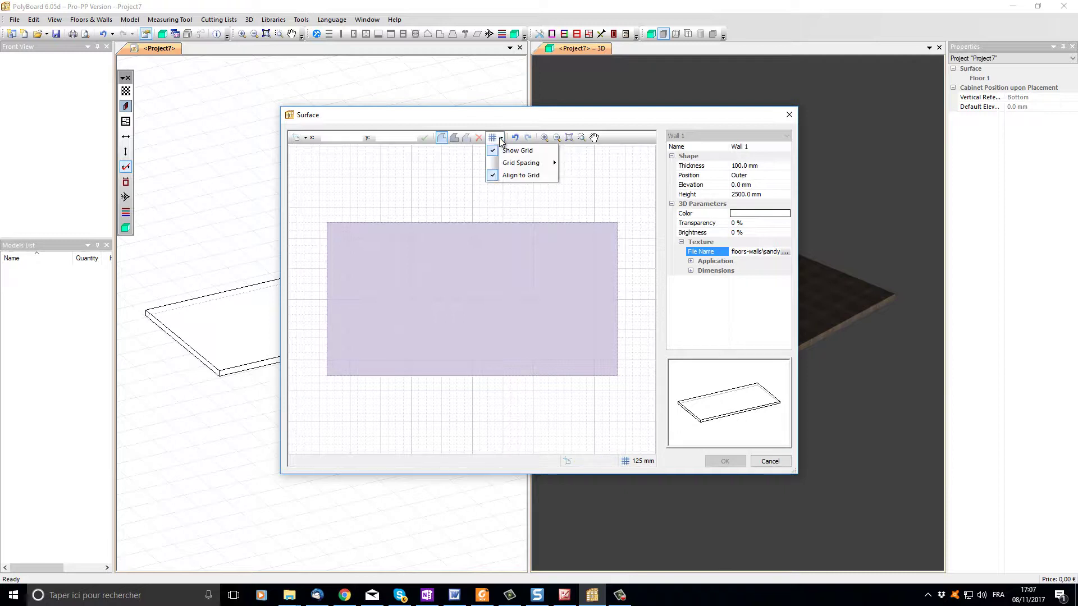
left_click(492, 175)
left_click(498, 138)
mouse_move(516, 163)
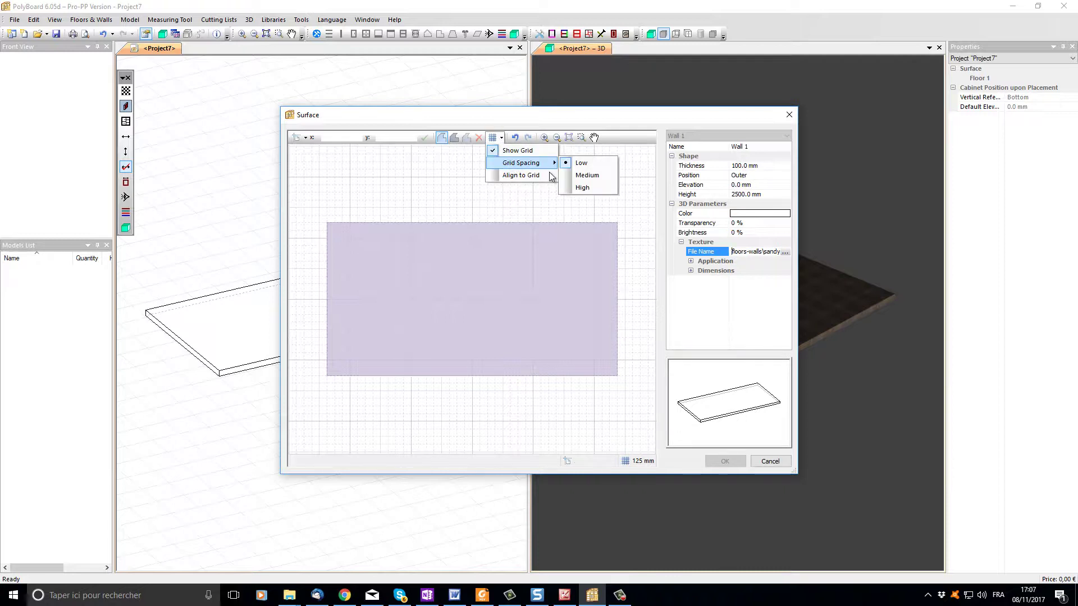
left_click(593, 188)
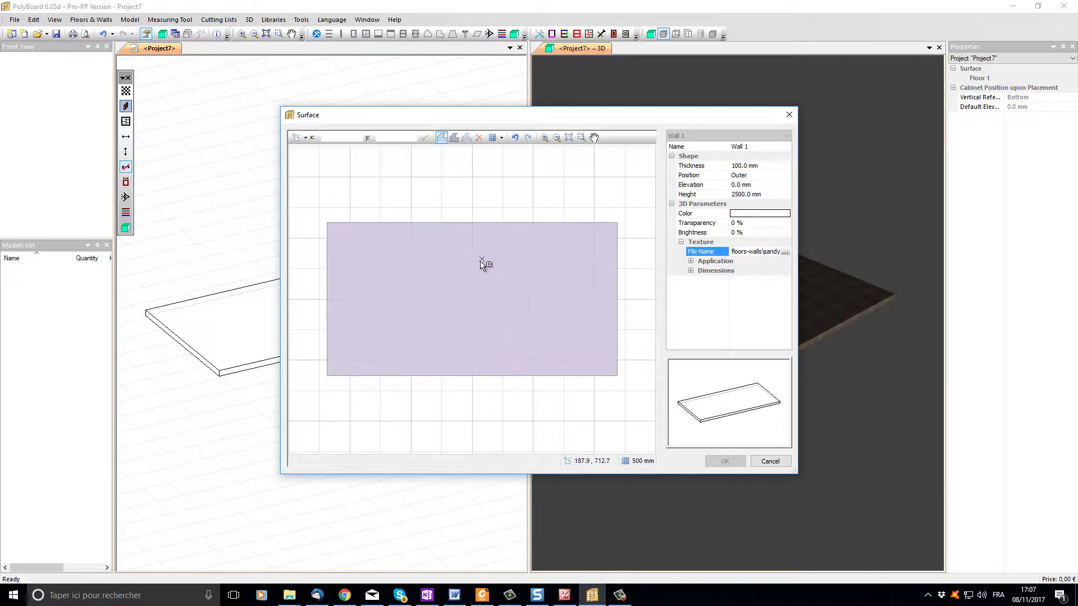
Step: Sketch the first wall side about 1582 mm long near the floor's left edge and set the vertex input mode to Relative Angle
left_click(344, 355)
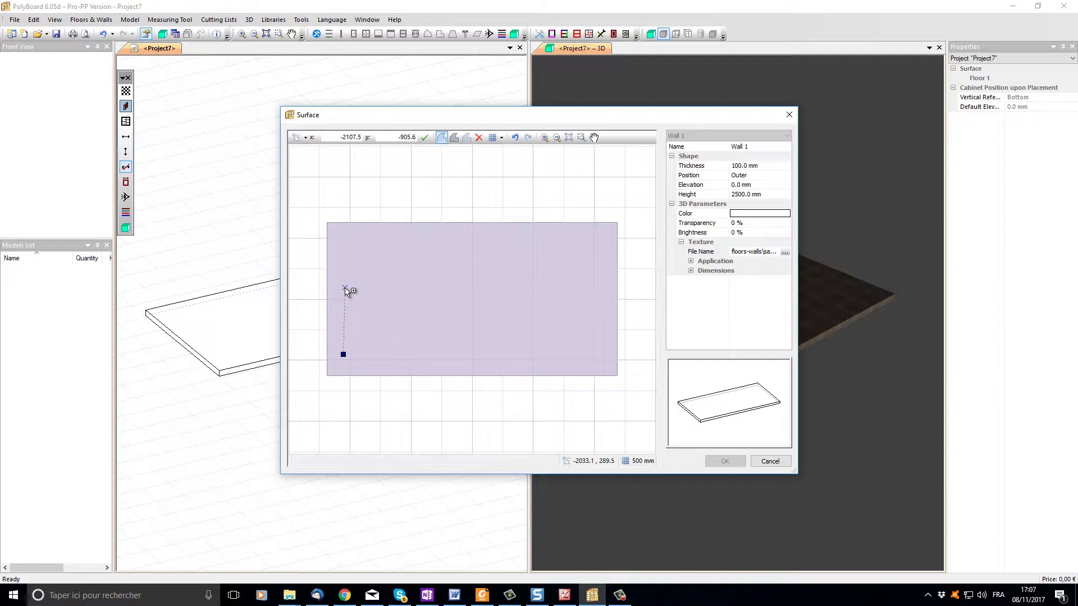
left_click(358, 260)
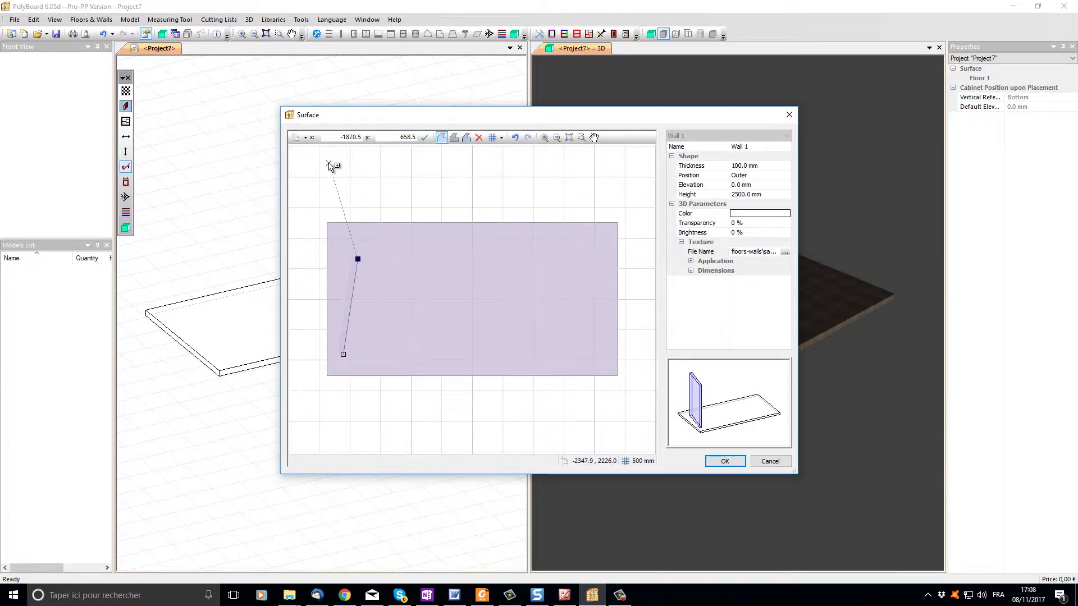
left_click(308, 141)
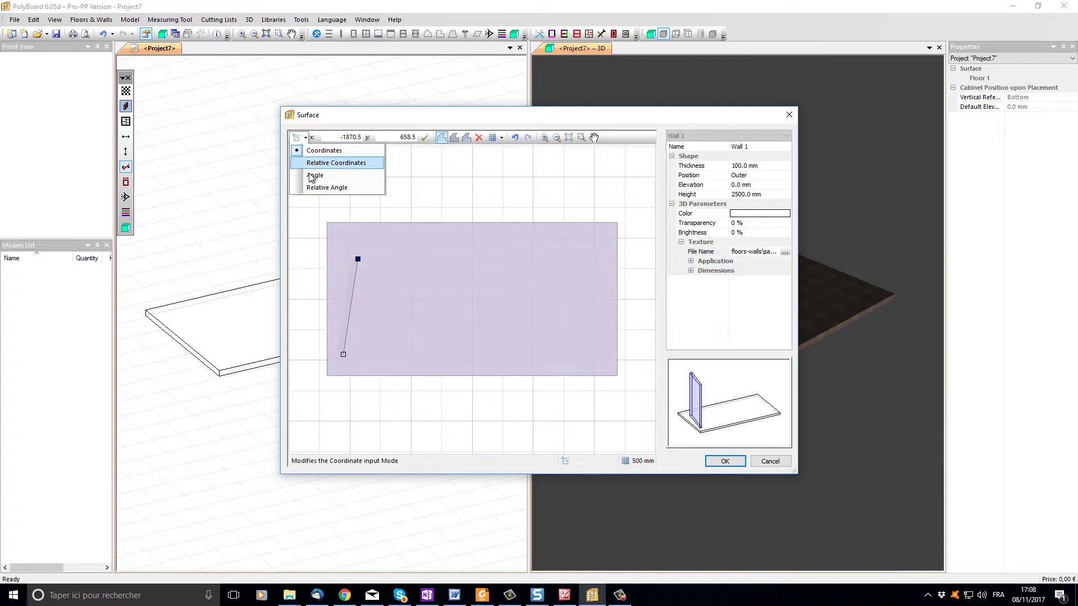
left_click(312, 188)
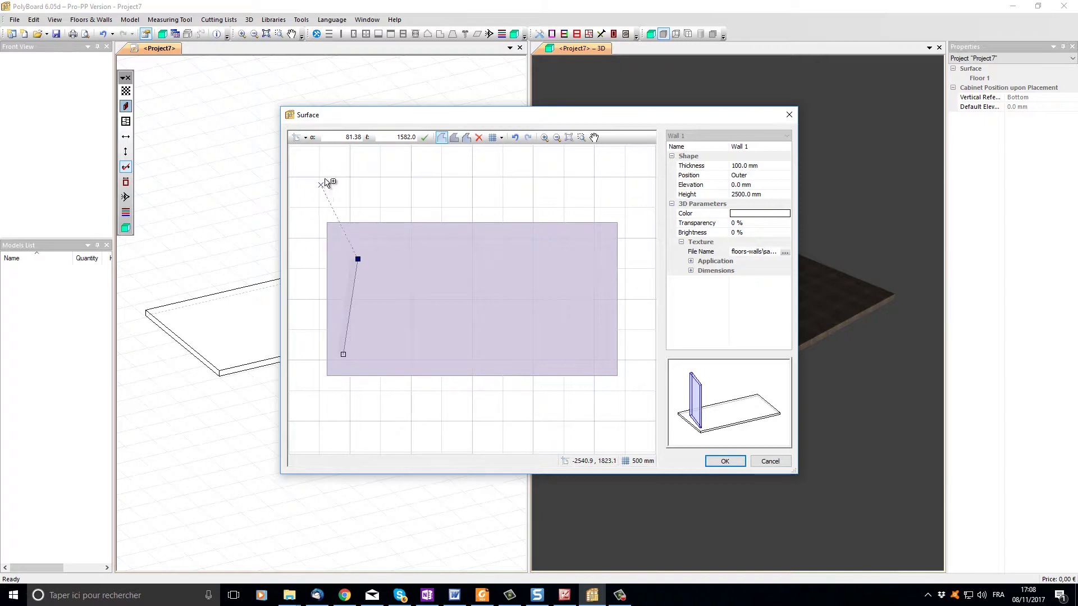
Step: Set the first wall side's angle to 90° and its length to 1375 mm
right_click(341, 155)
left_click(358, 259)
left_click(398, 137)
left_click(347, 137)
double_click(359, 137)
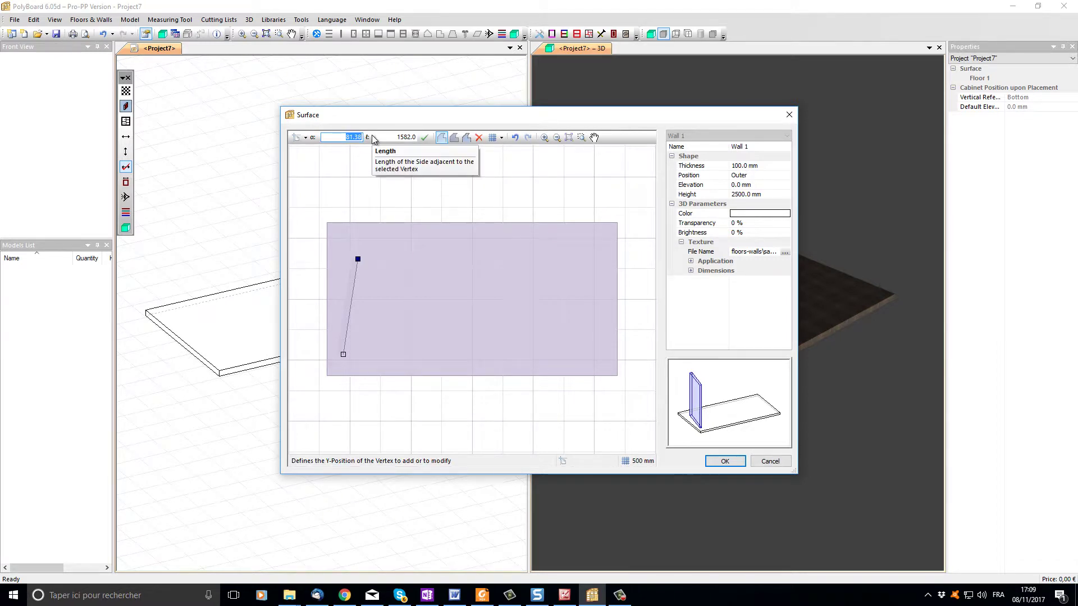
type("90")
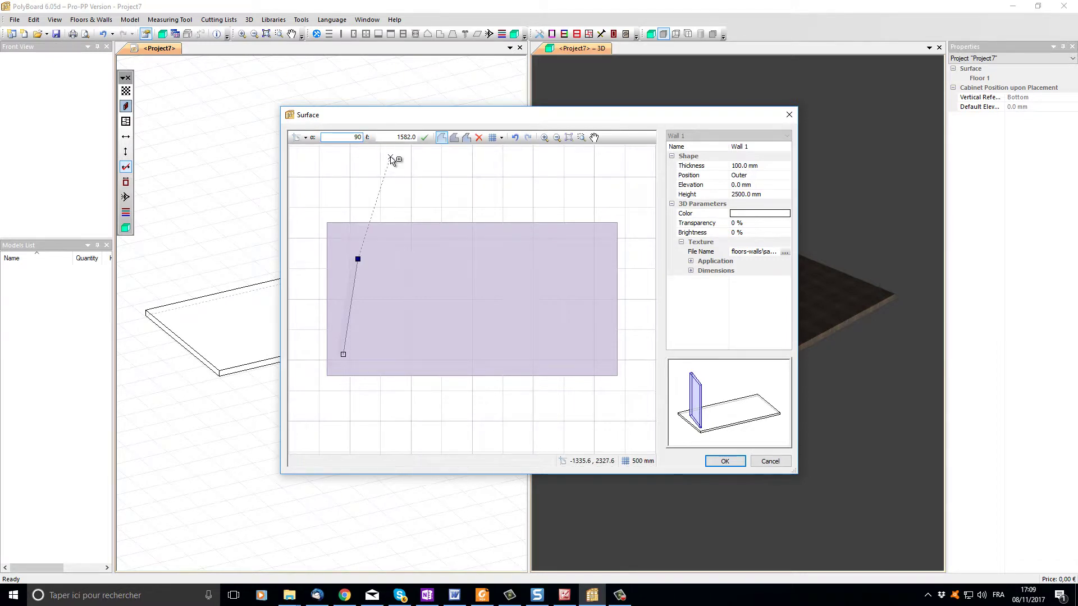
double_click(414, 137)
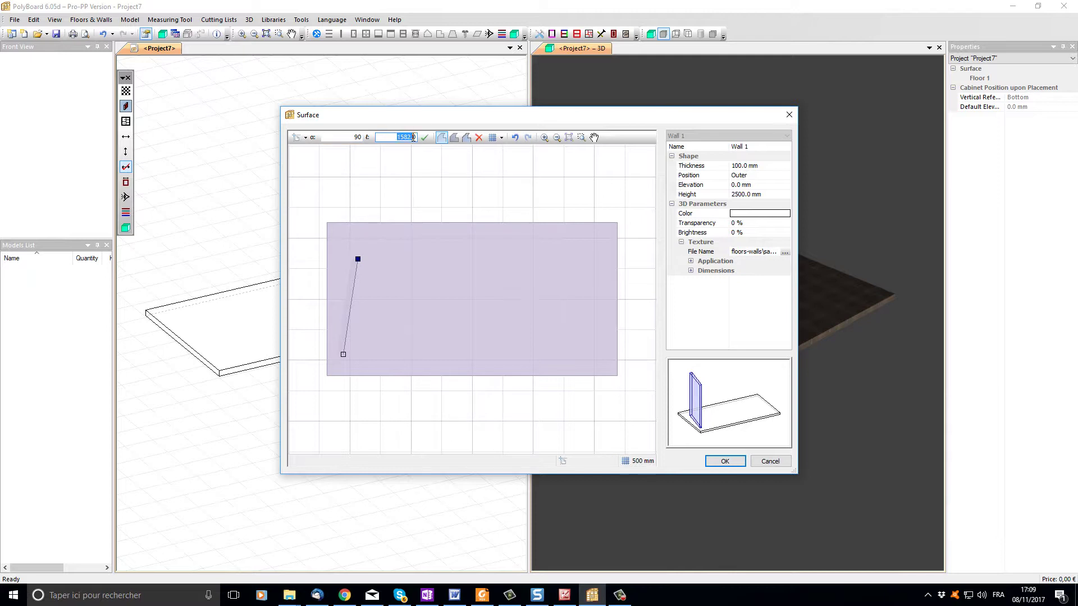
type("1375")
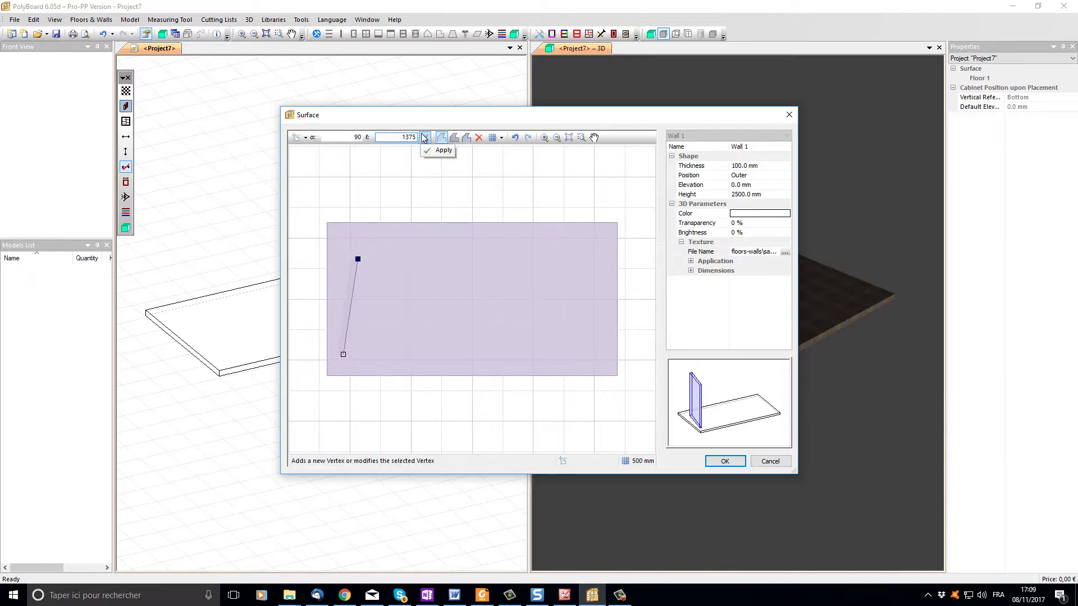
left_click(425, 140)
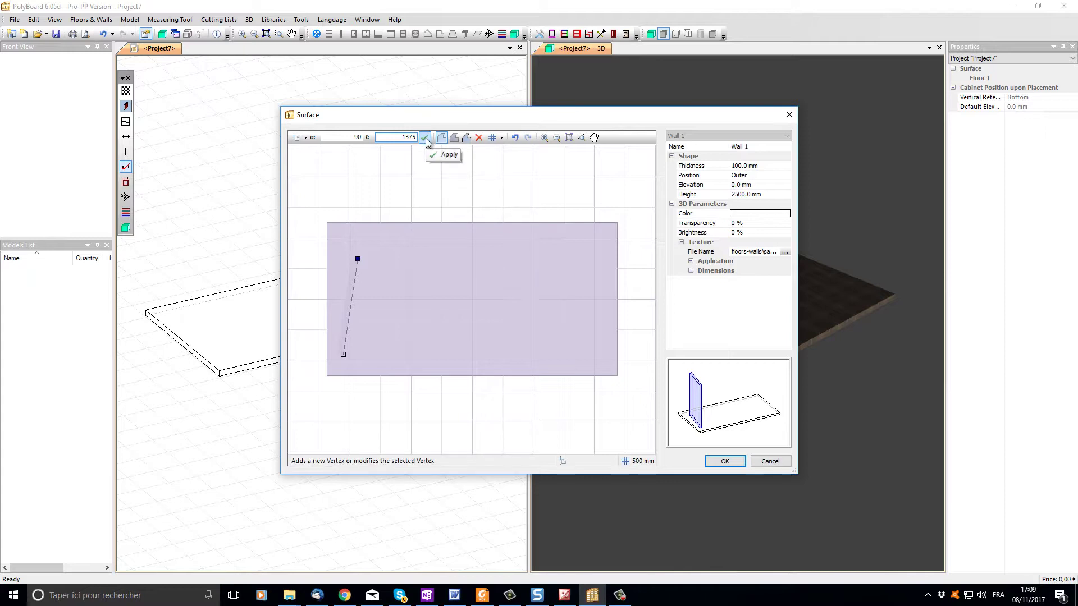
left_click(425, 138)
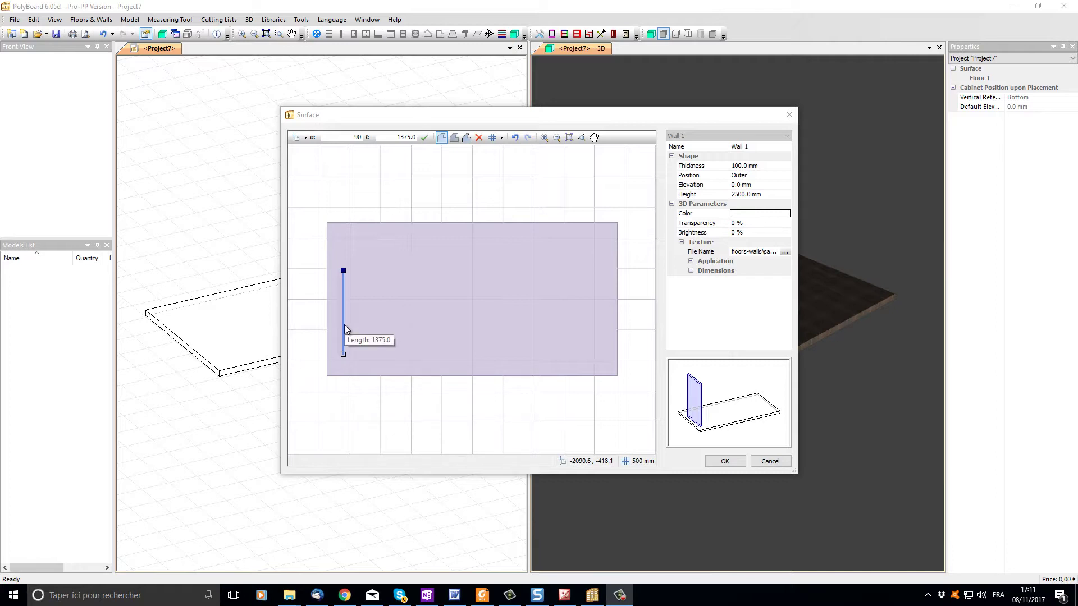
Step: Move the first wall side toward the floor's back edge and sketch a second side about 2657 mm long from its upper end
left_click_drag(344, 324, 348, 297)
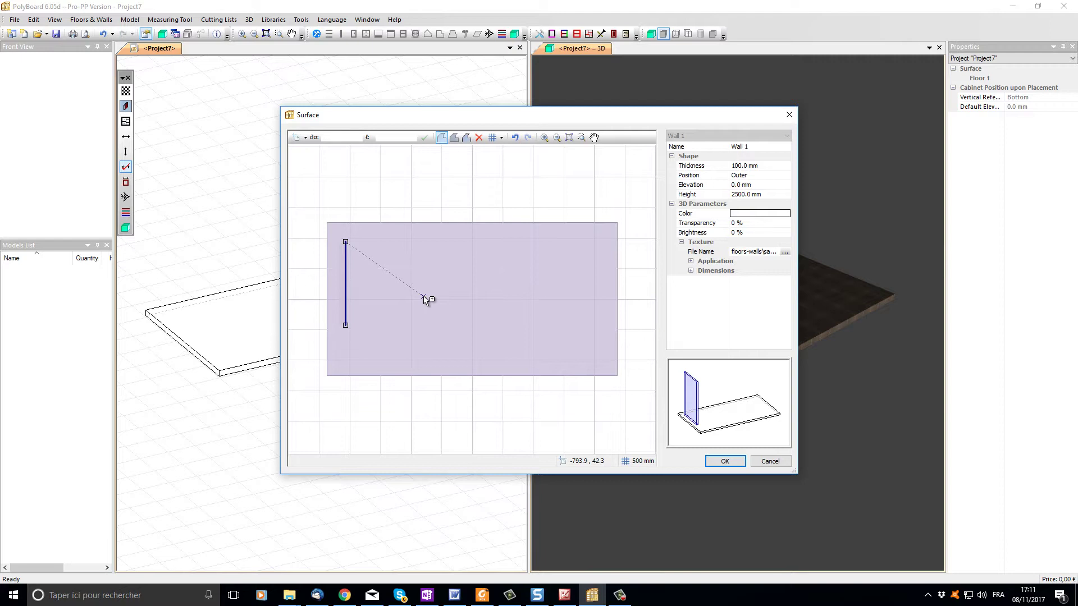
left_click(507, 248)
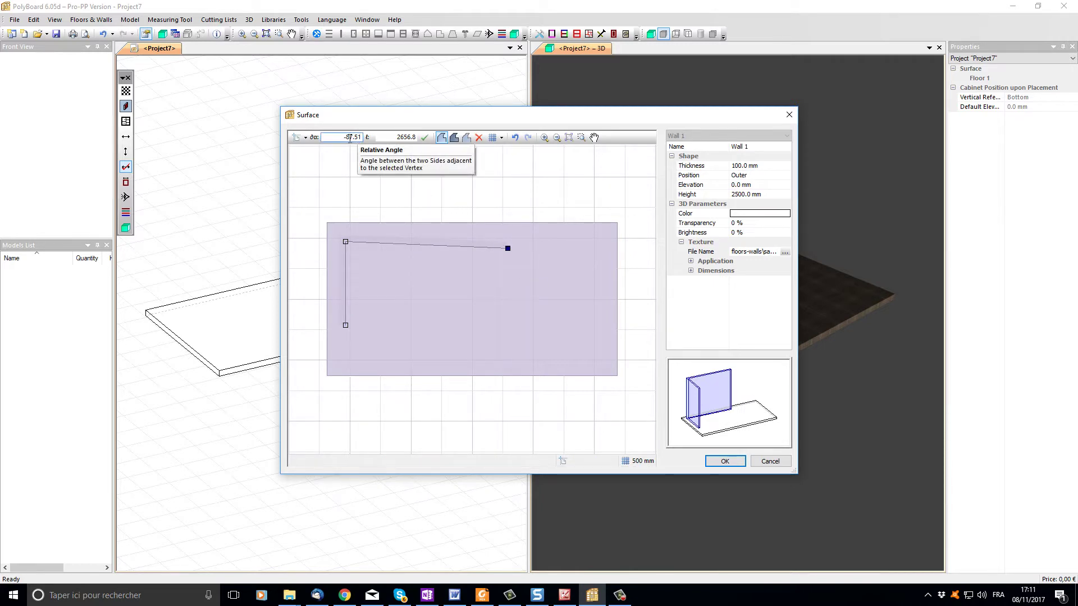
Step: Set the second wall side's relative angle to -90° and its length to 3000 mm
left_click_drag(345, 139, 362, 138)
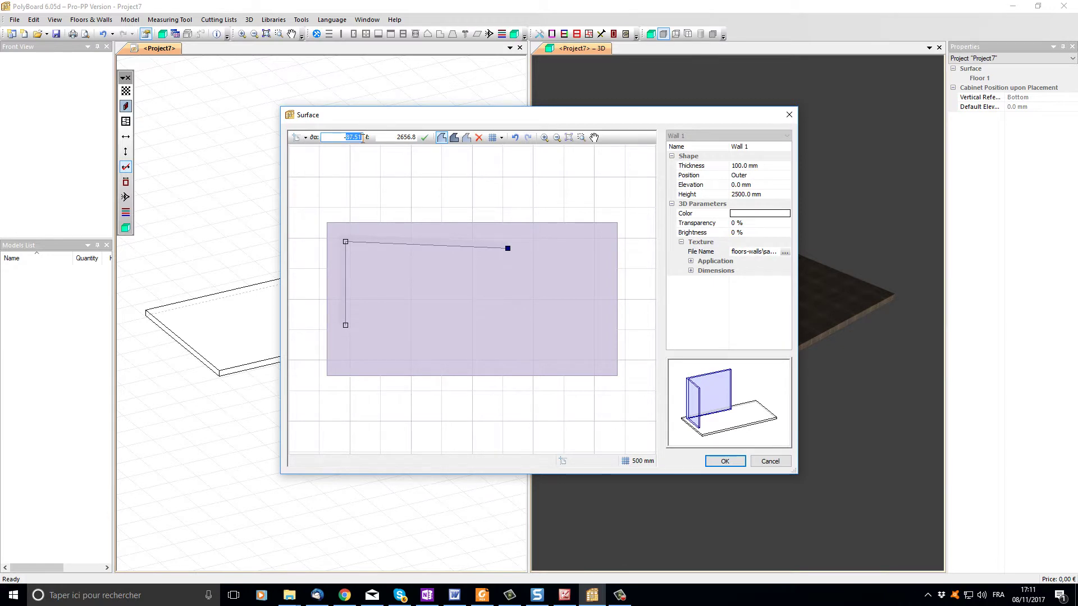
type("90")
double_click(398, 137)
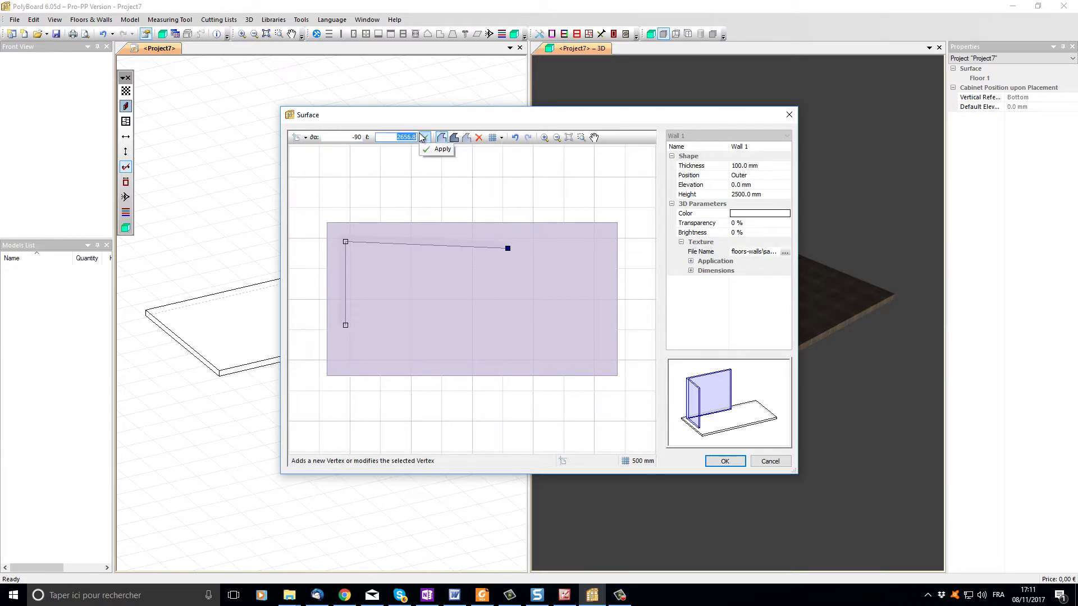
type("3000")
left_click(424, 137)
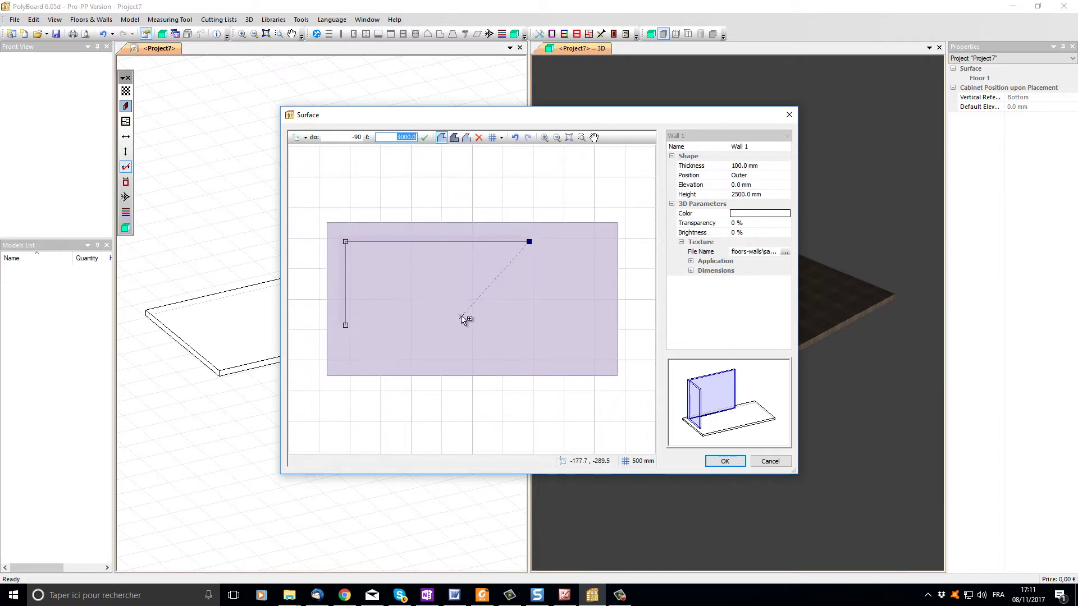
Step: Add a third wall side from the second side's free end, with a relative angle of -90° and a length of 700 mm
mouse_move(376, 243)
left_click(525, 306)
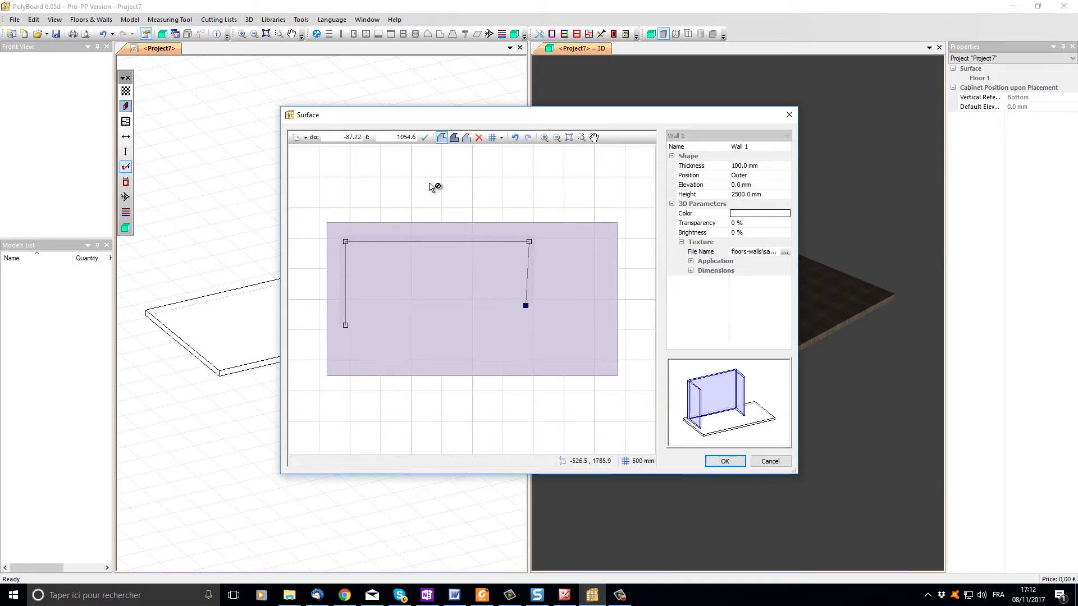
left_click(362, 138)
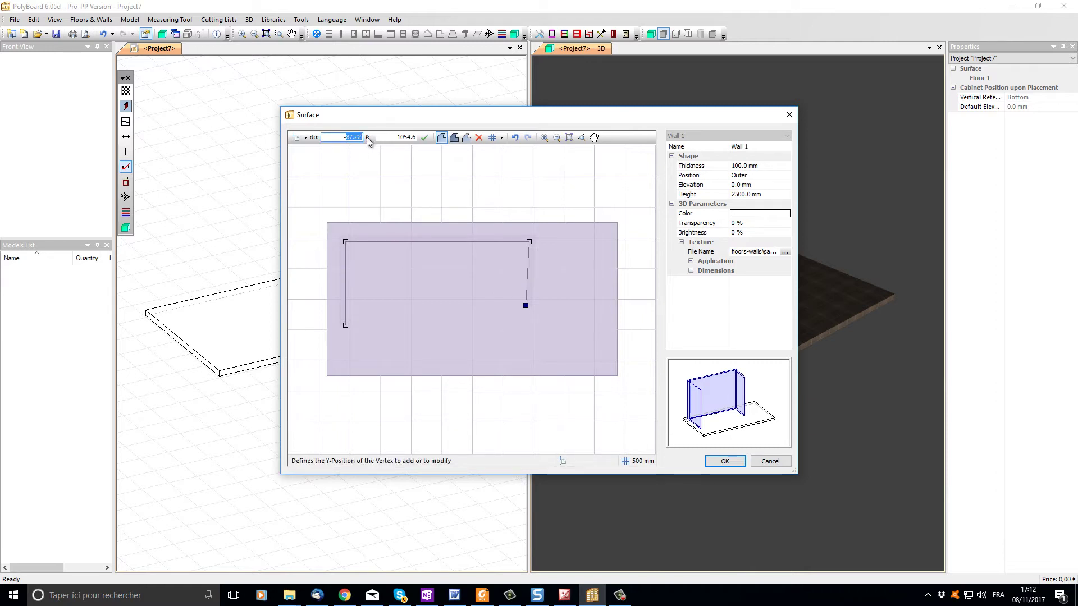
type("-90")
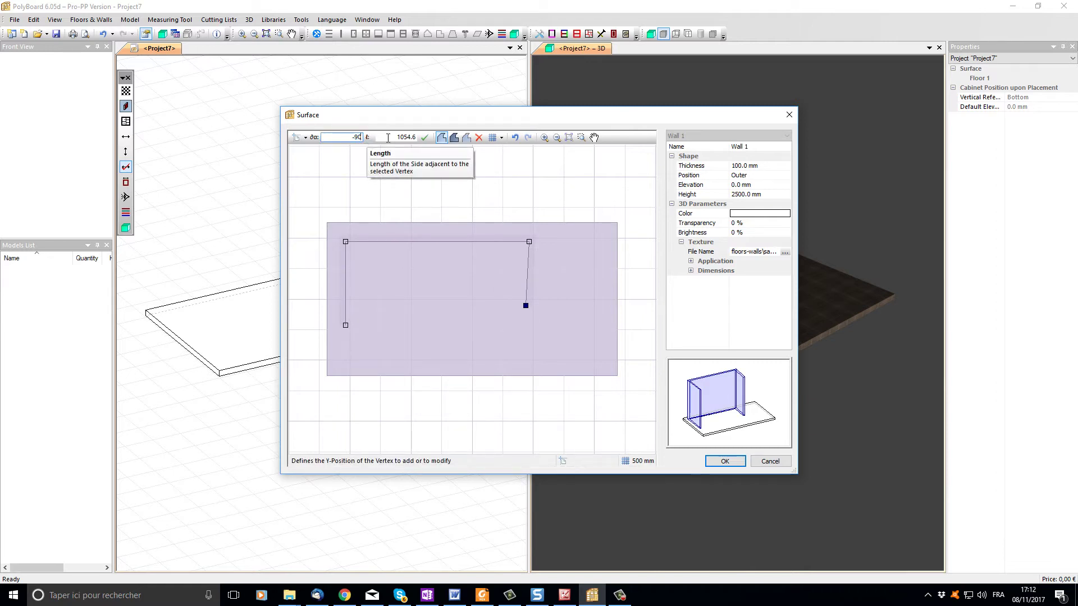
left_click(393, 138)
double_click(395, 138)
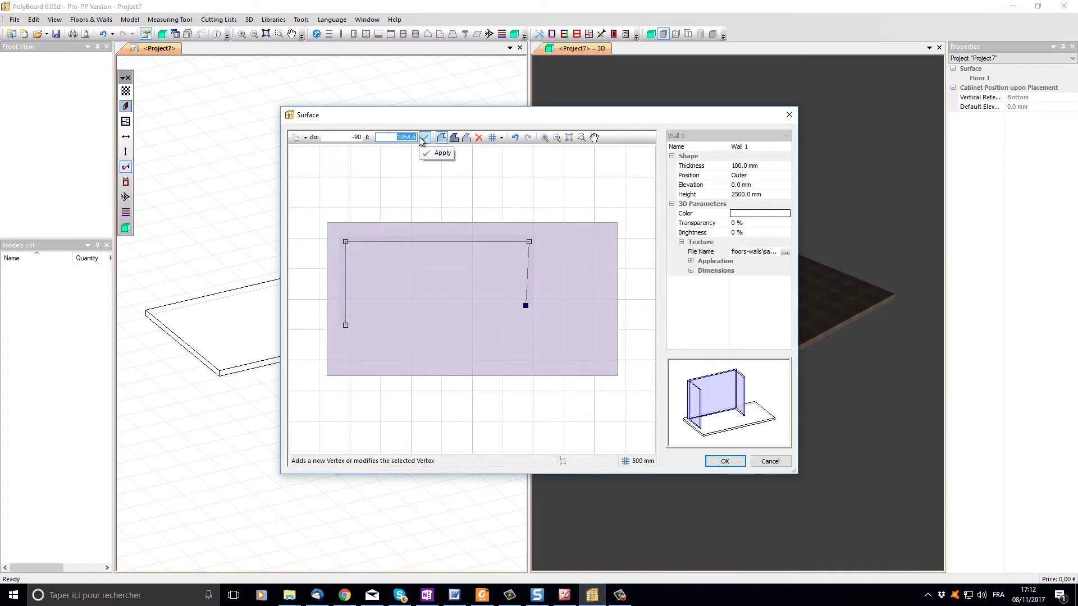
type("700")
left_click(426, 138)
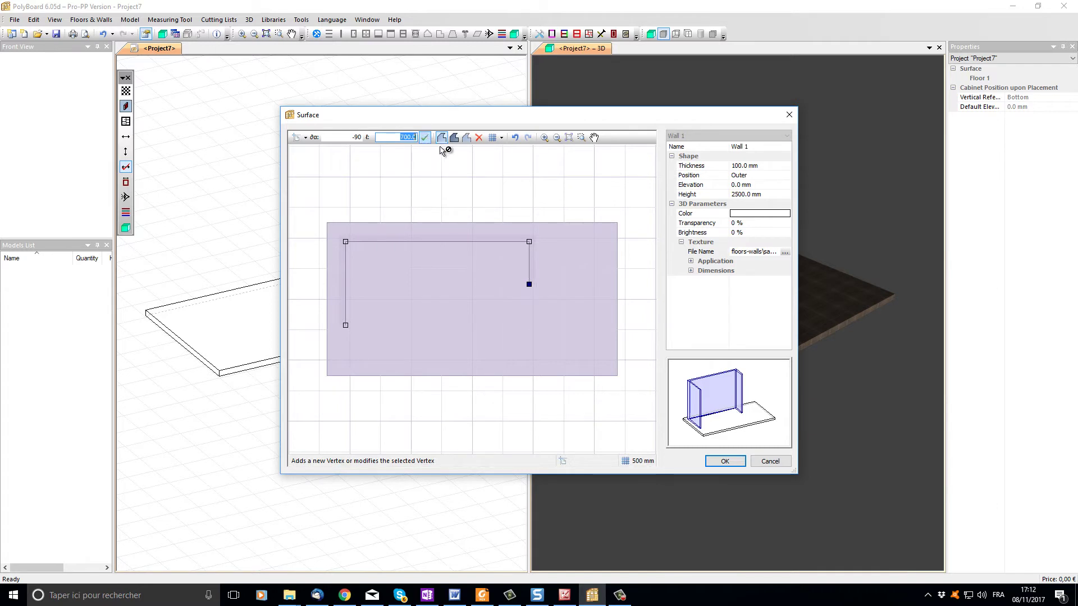
Step: Add a fourth wall side toward the floor's right edge, with a relative angle of 90° and a length of 1350 mm
left_click(584, 290)
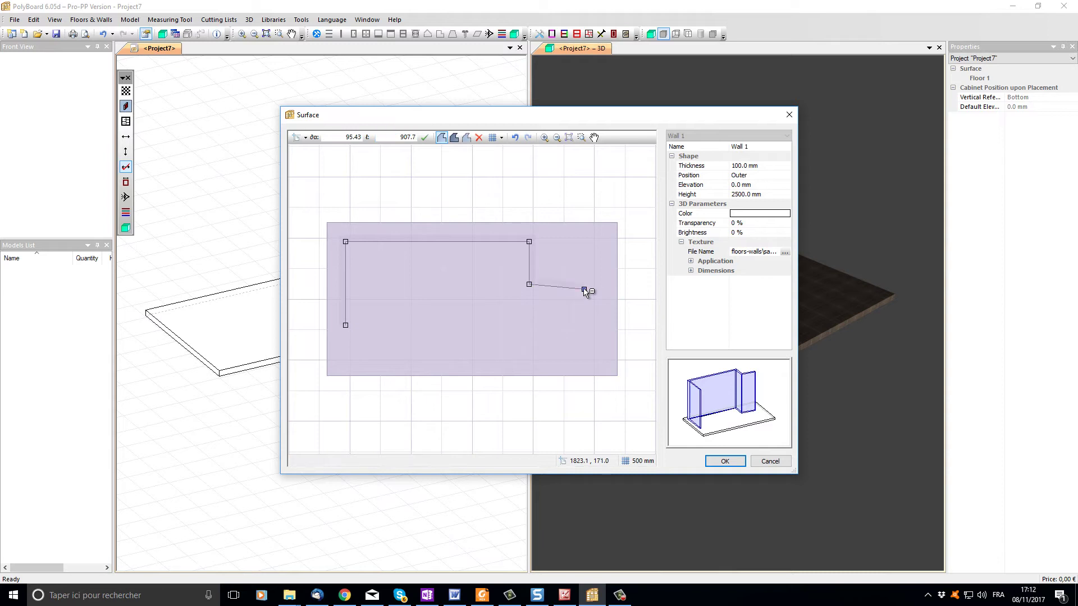
left_click_drag(350, 137, 371, 141)
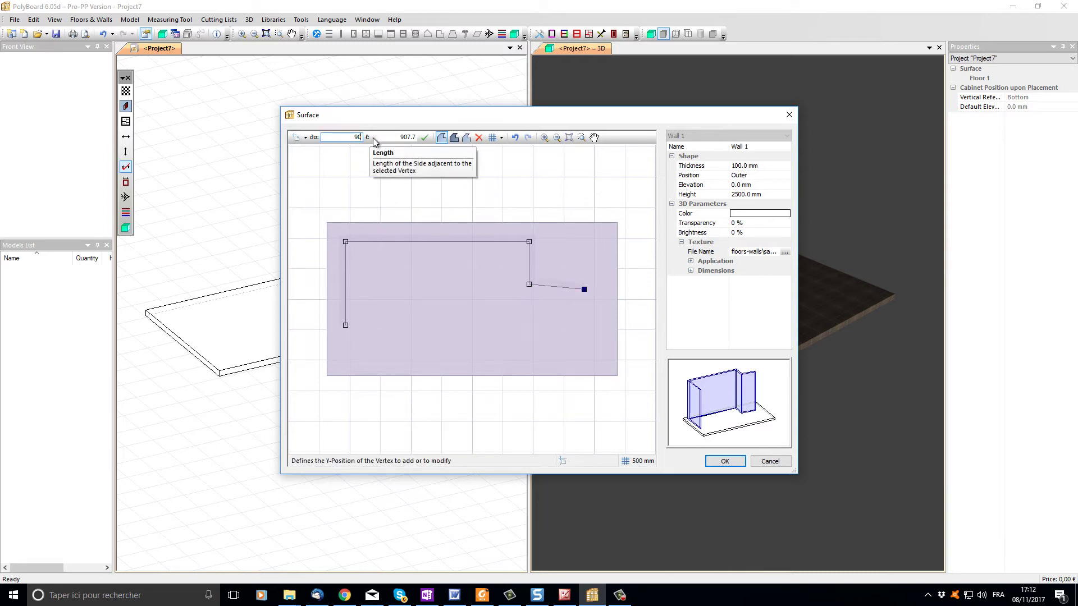
type("0")
key("Tab")
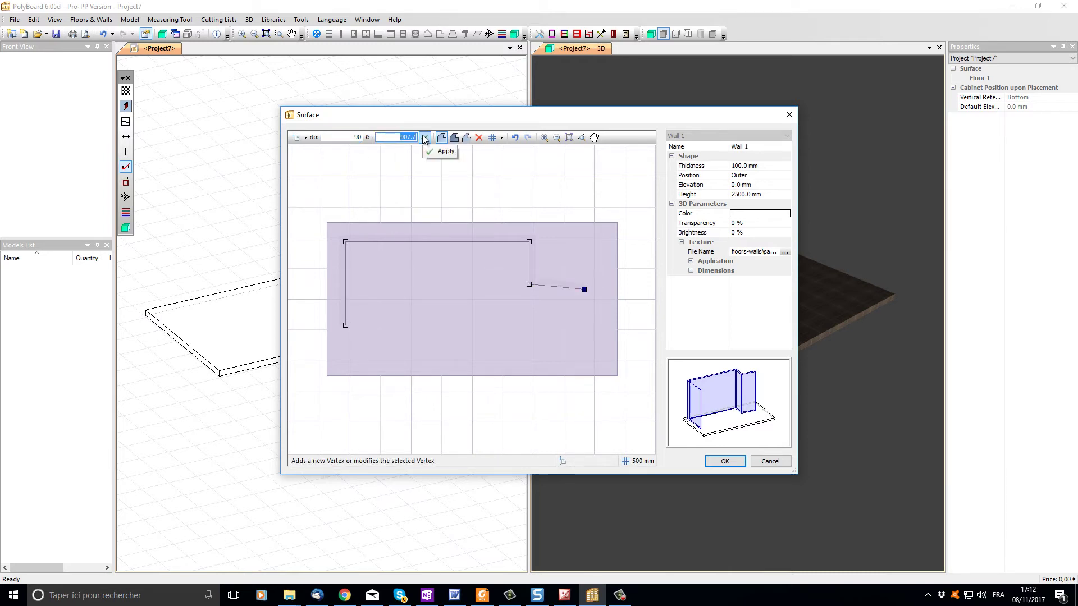
type("1350")
left_click(429, 137)
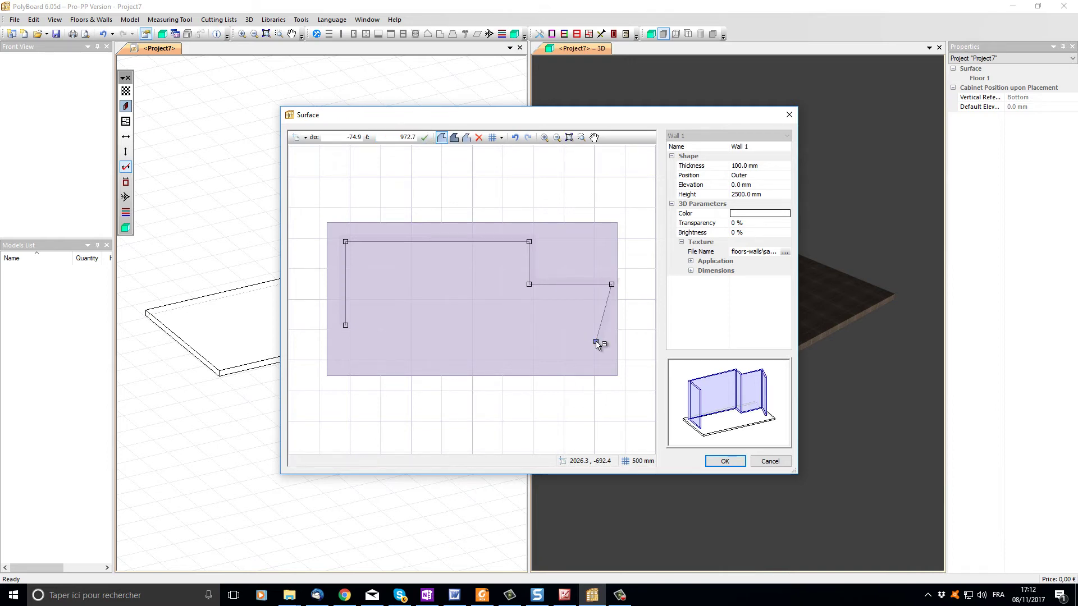
Step: Add a fifth wall side toward the floor's front edge, with a relative angle of -90° and a length of 1050 mm
left_click(596, 342)
left_click(358, 137)
type("-90")
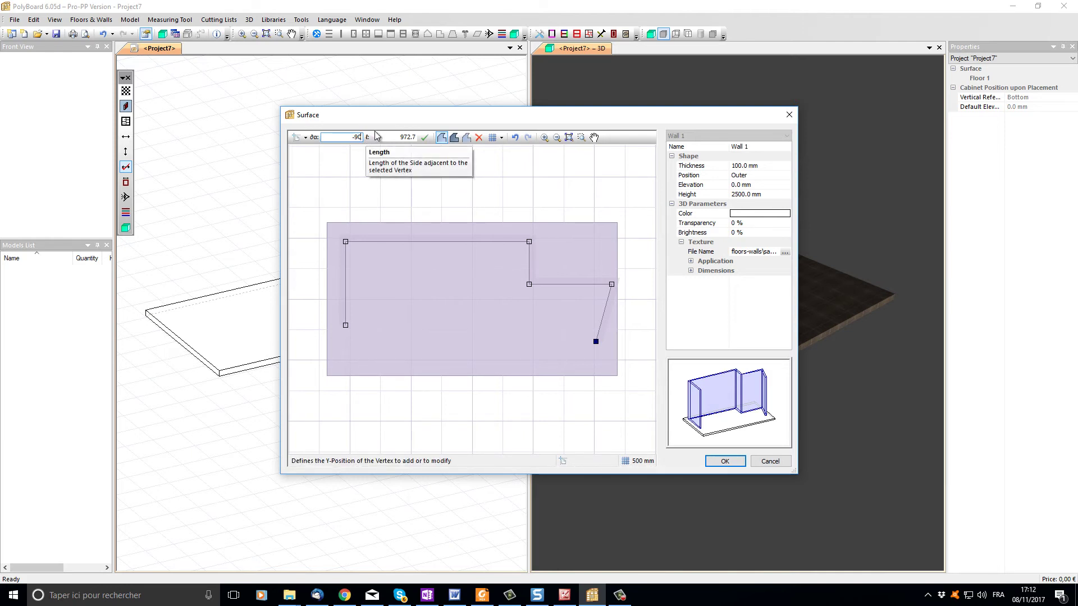
left_click(417, 137)
type("10")
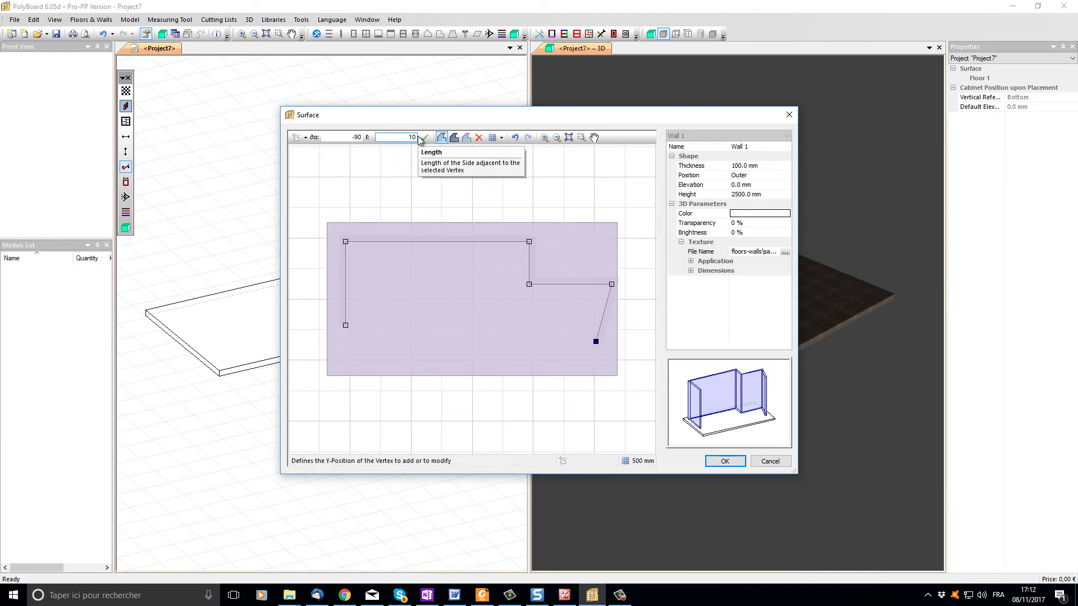
type("50")
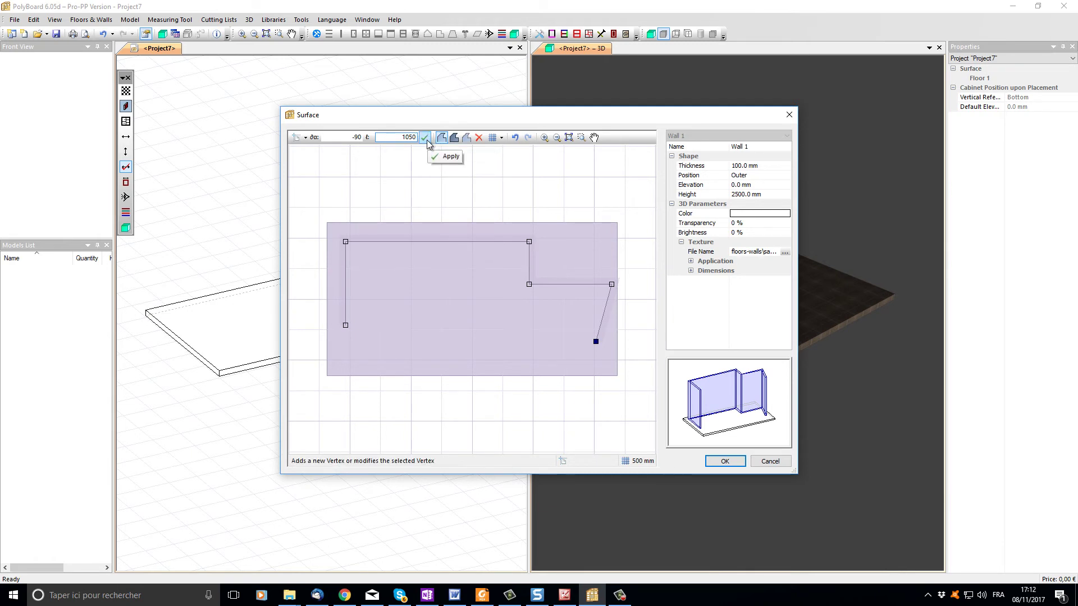
left_click(426, 140)
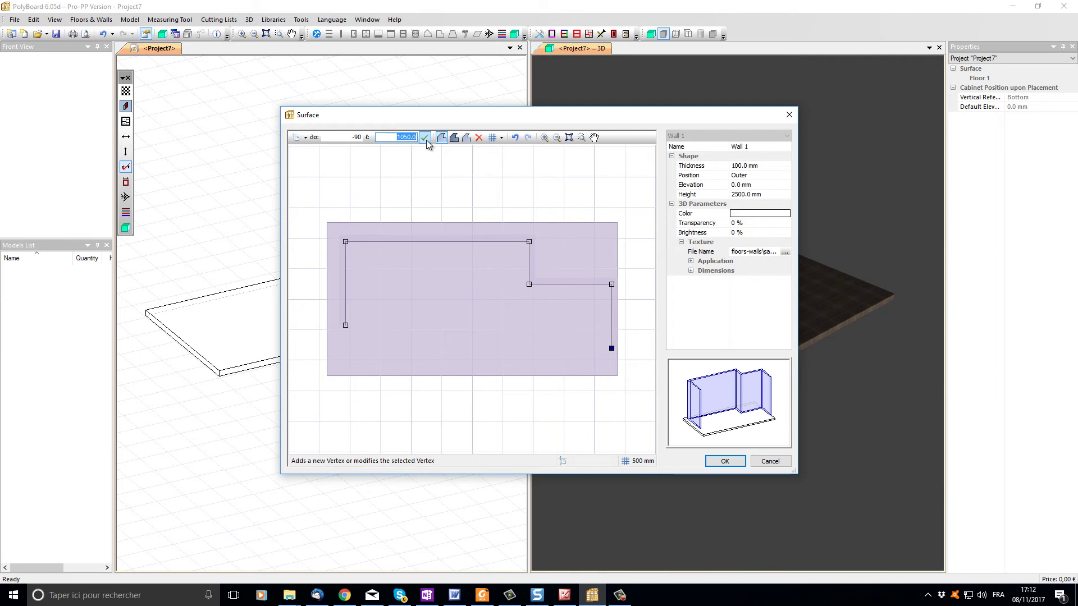
Step: Select all the wall sides, shift the whole outline slightly toward the floor's left edge, and create the wall
left_click(611, 322)
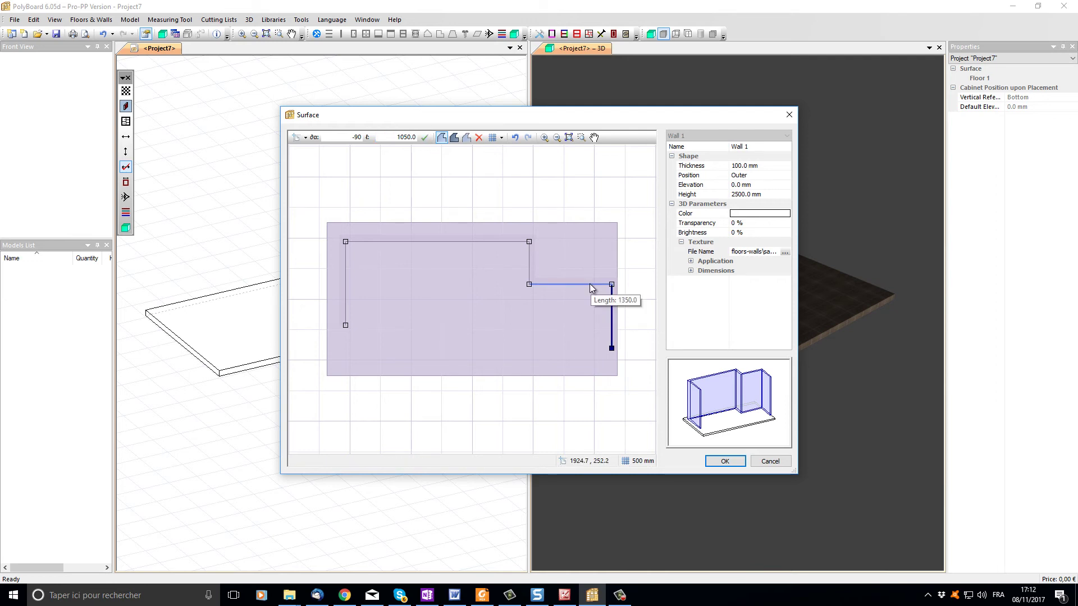
left_click(344, 287)
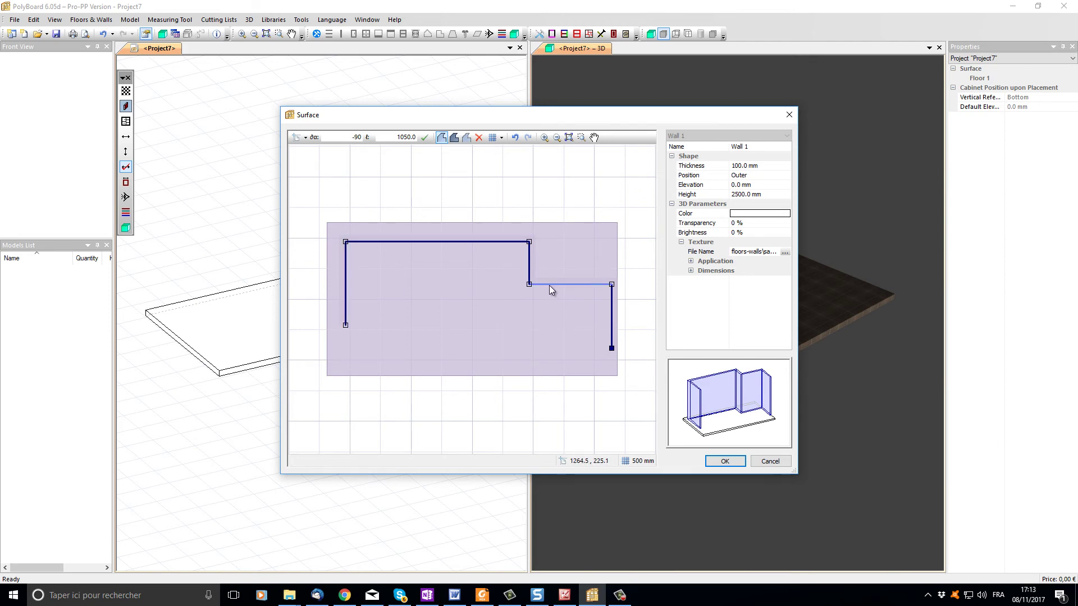
left_click_drag(551, 285, 543, 285)
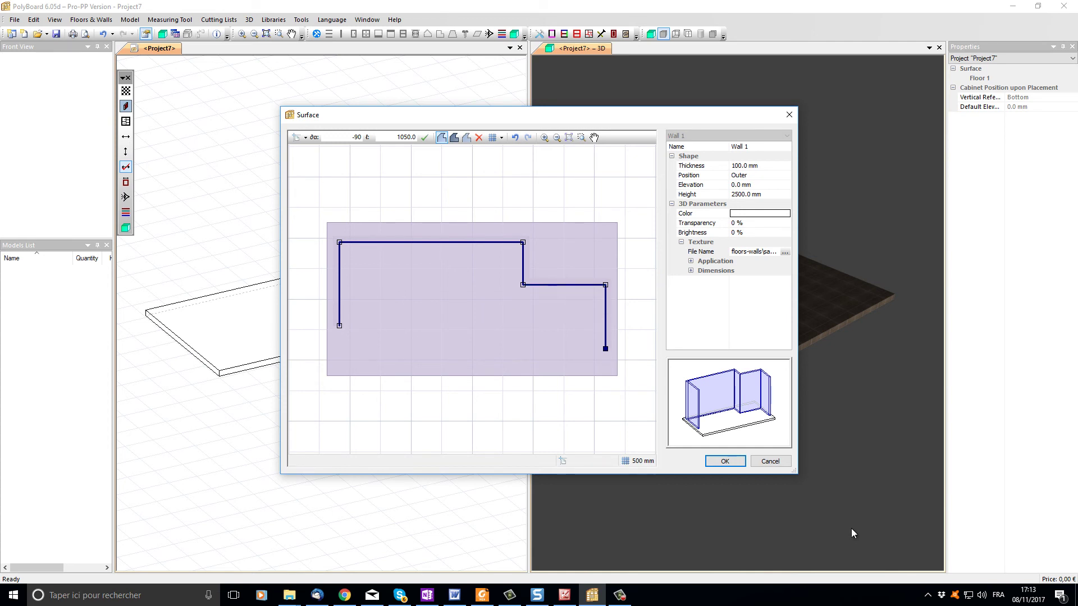
left_click(725, 461)
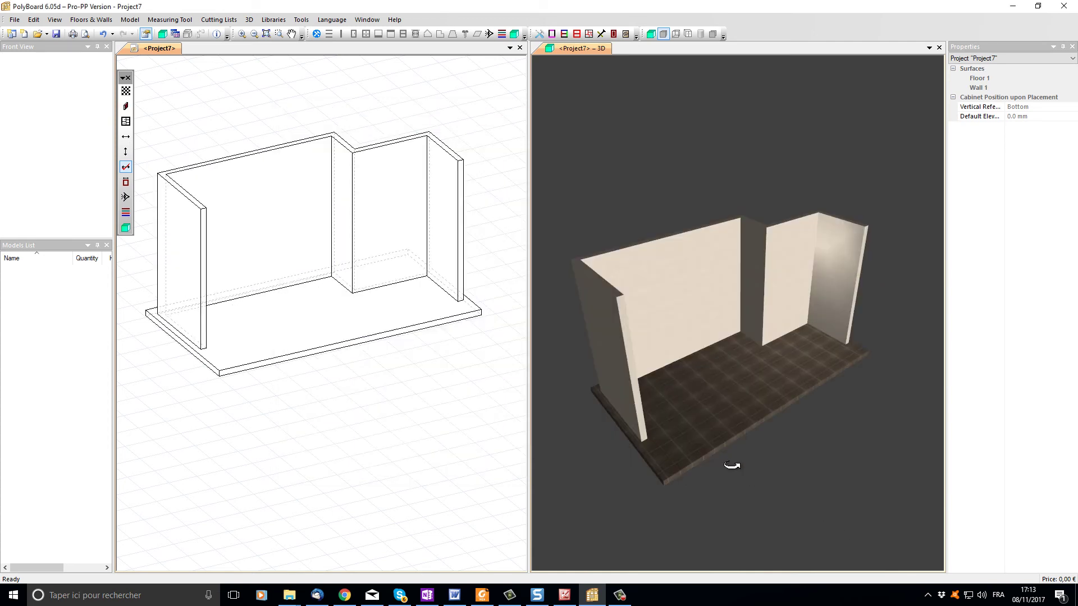